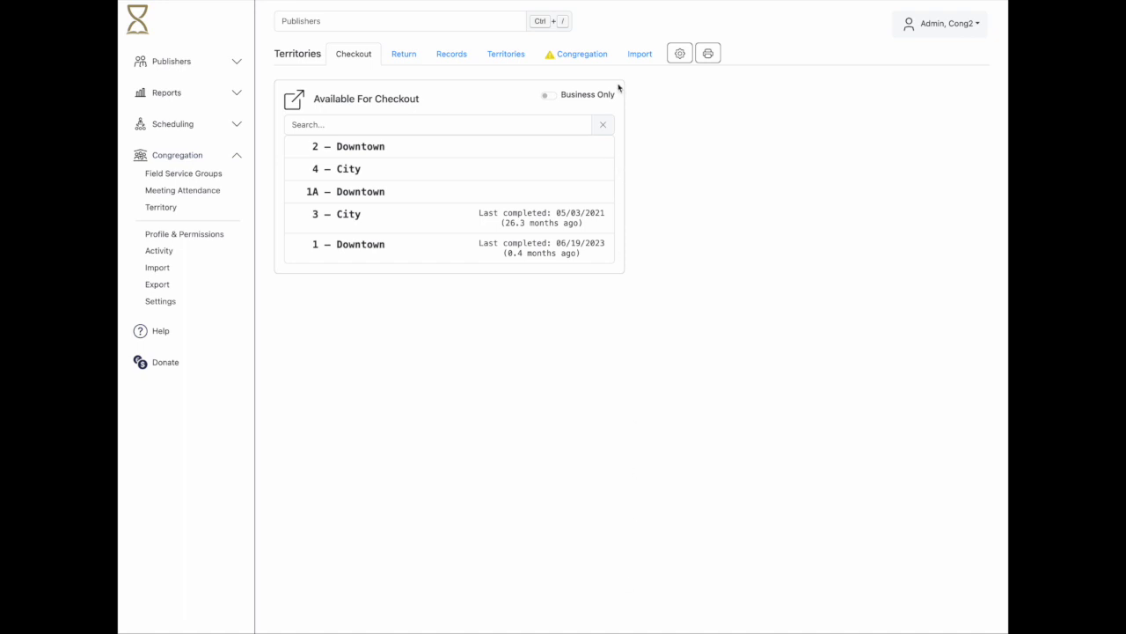
Step: Load the downloaded KML boundary file onto the Congregation tab's map
click(591, 56)
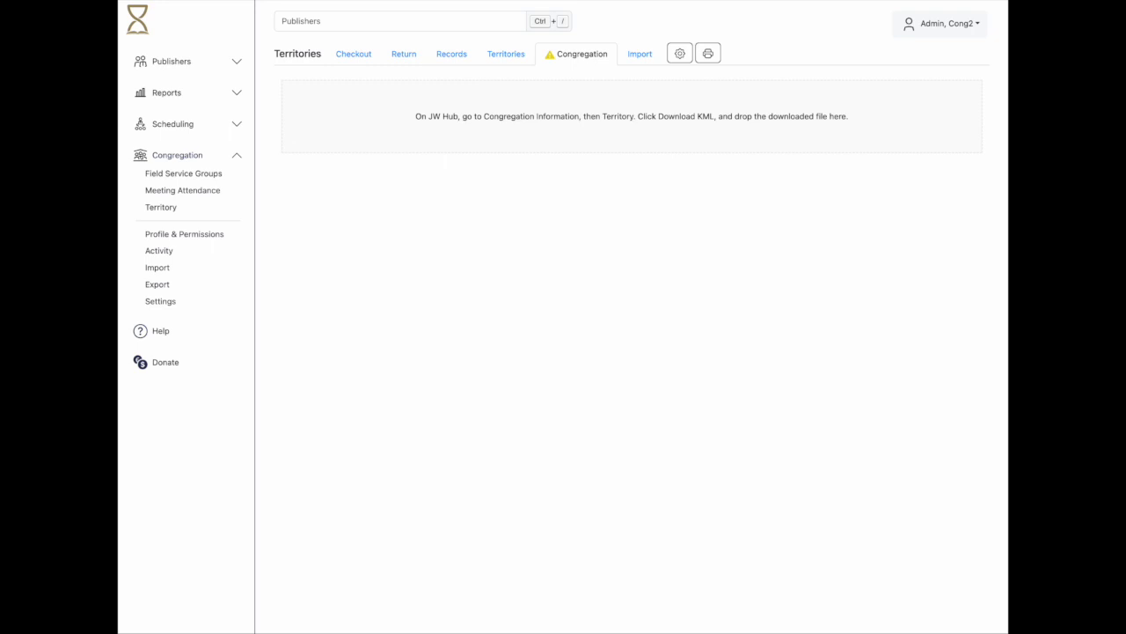
drag(690, 461, 649, 115)
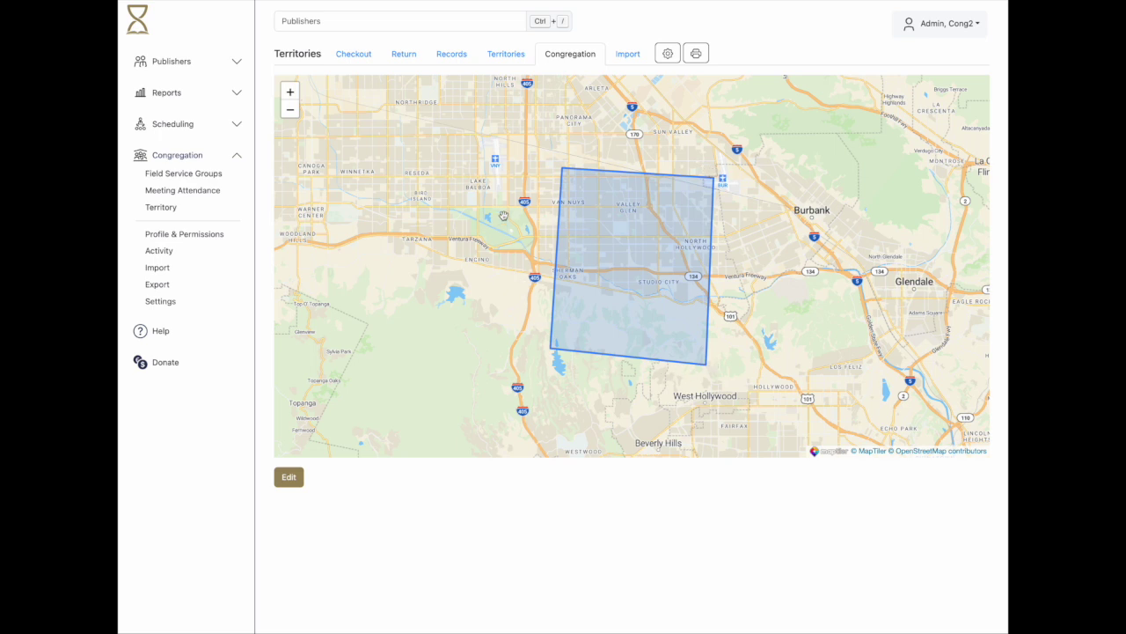
Step: Review the Import sources, then switch to the Territories list
click(623, 58)
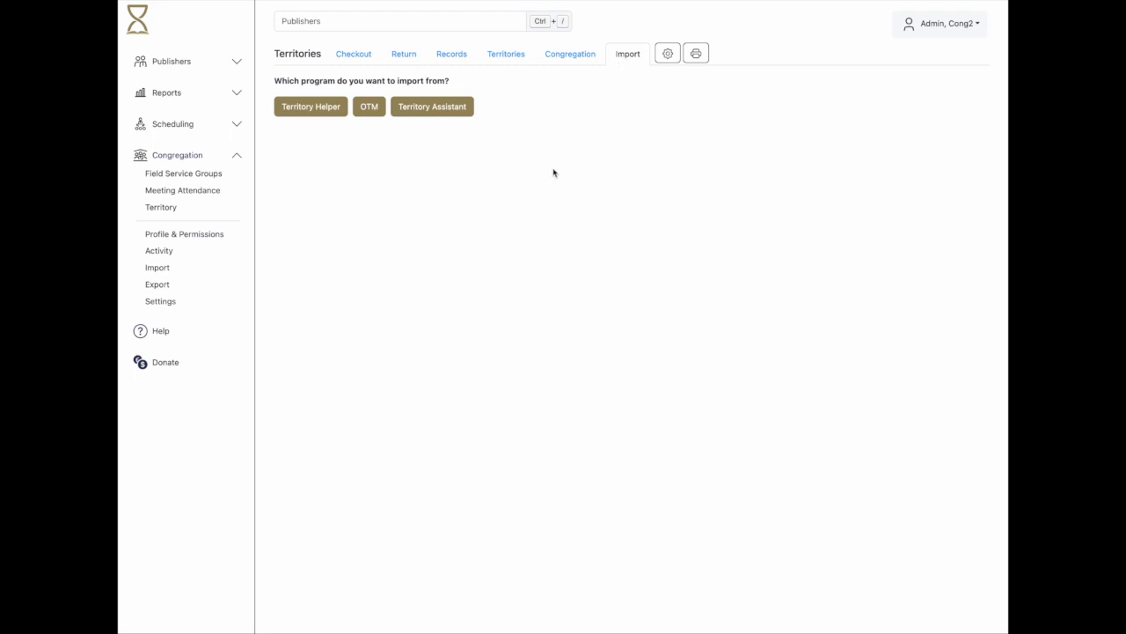
click(506, 58)
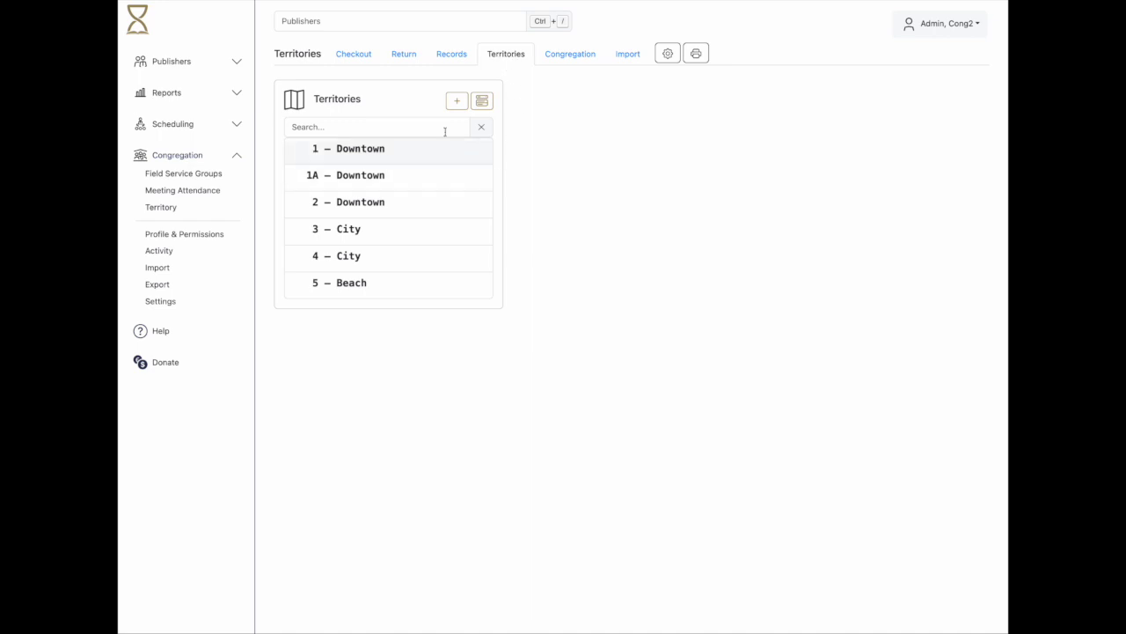
Step: Start a new territory with number 6 and locality City
click(457, 100)
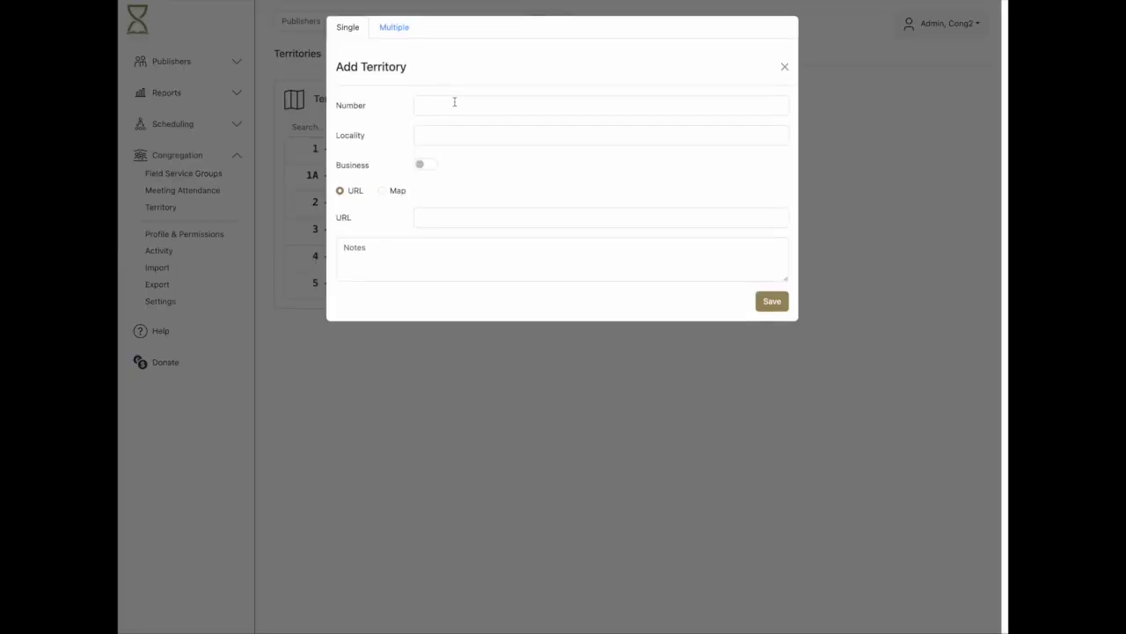
click(455, 110)
text(6)
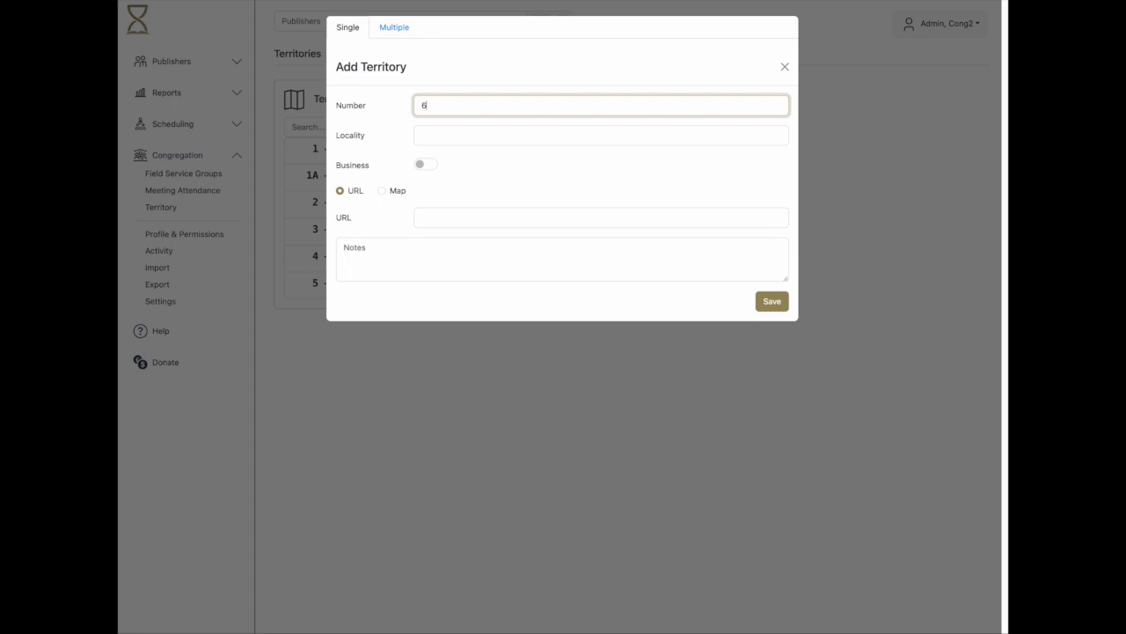
key(Tab)
text(City)
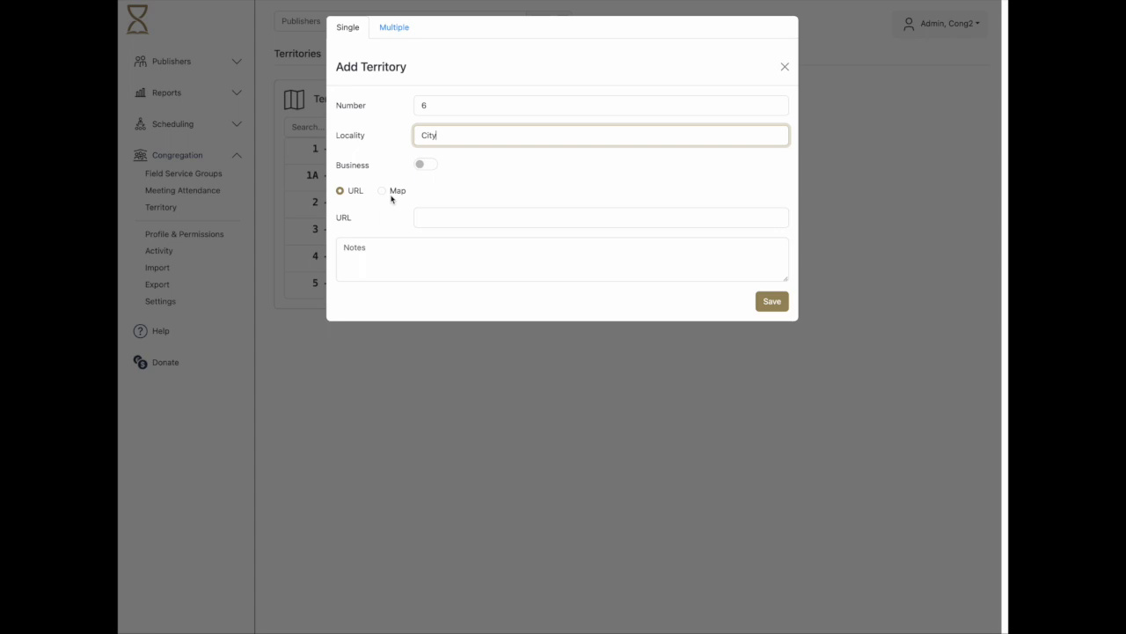
Step: Draw a rectangular map boundary around Hartsook, Otsego and Hesby streets and save territory 6
click(385, 194)
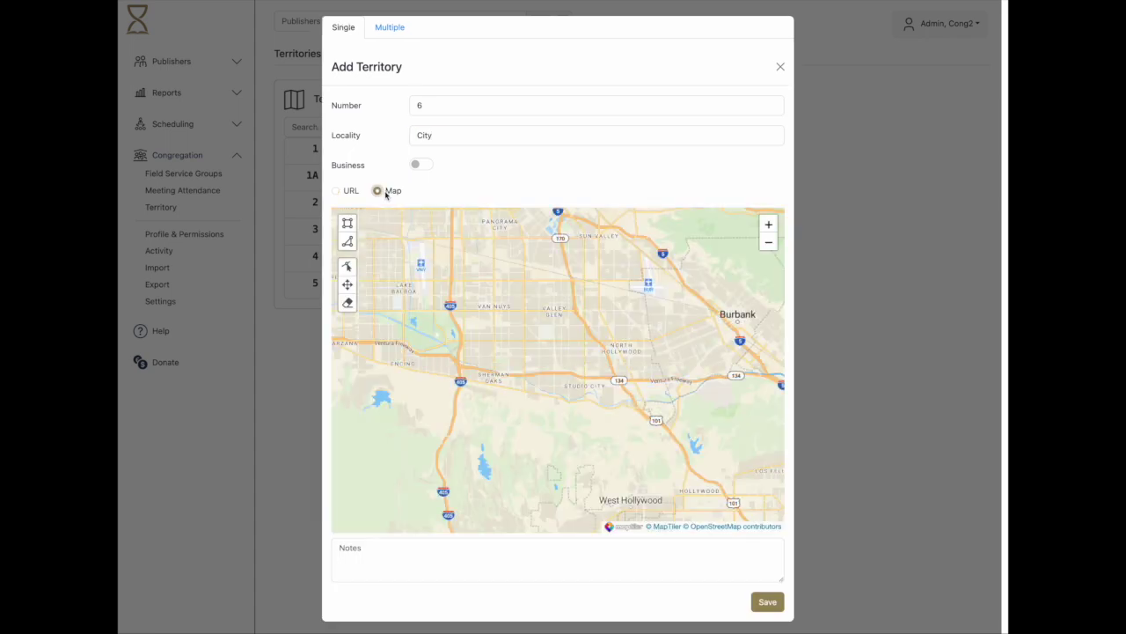
click(769, 225)
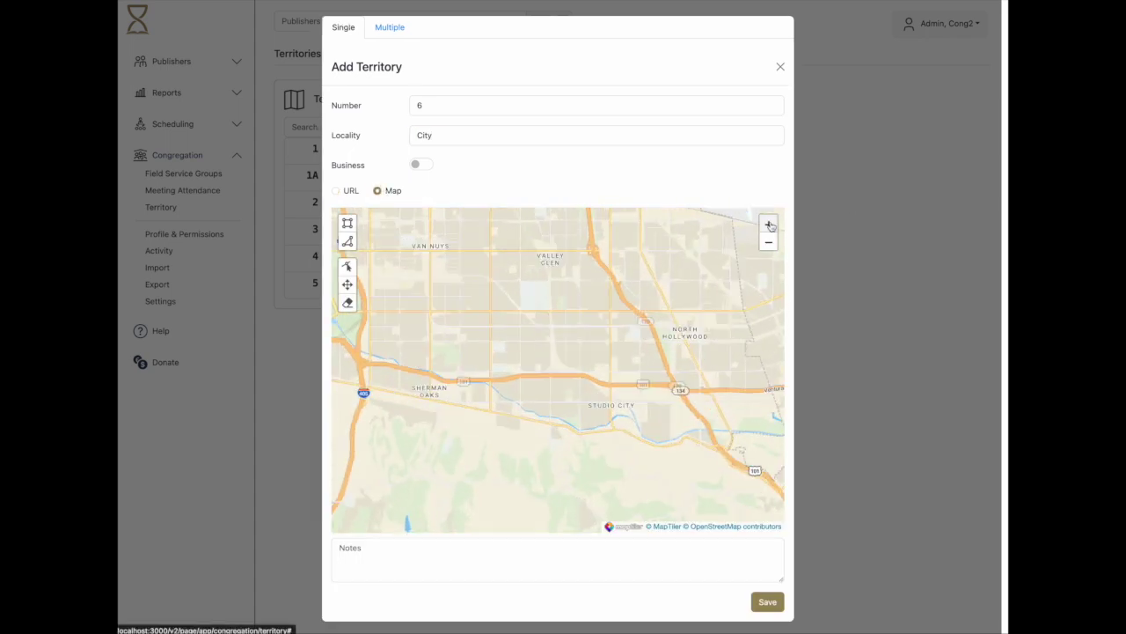
click(769, 224)
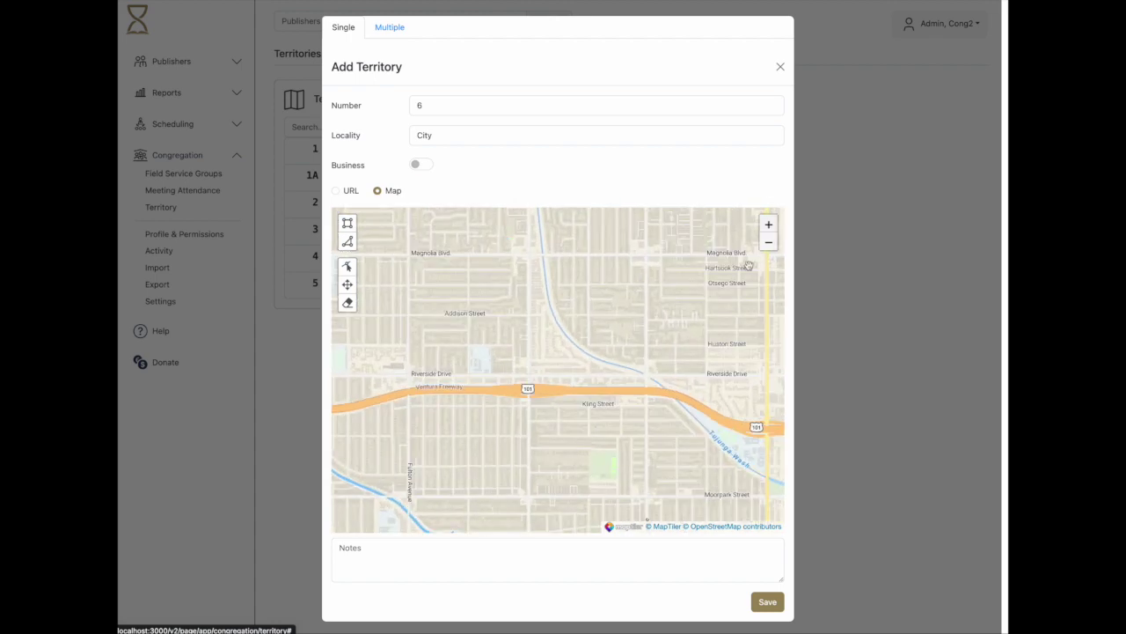
drag(572, 313, 620, 335)
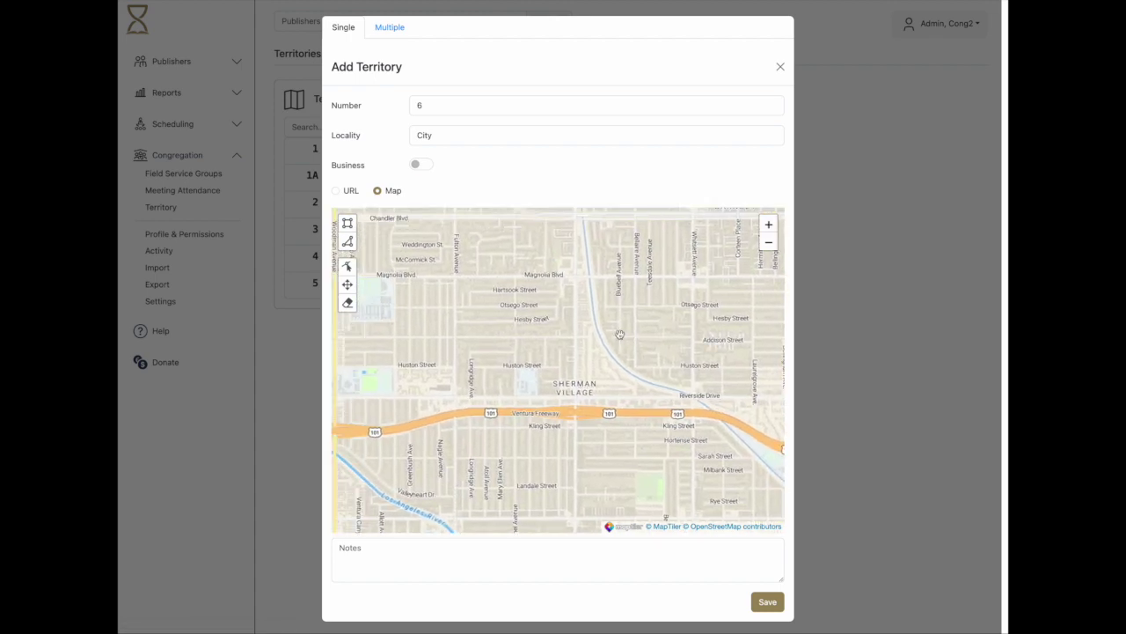
click(347, 223)
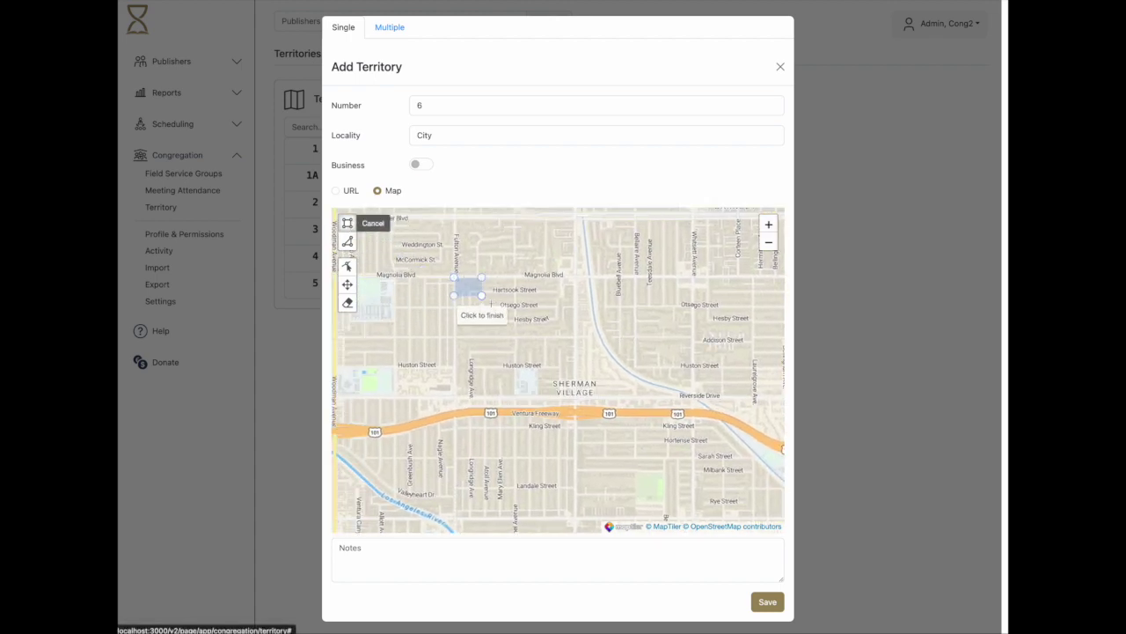
click(454, 278)
click(574, 339)
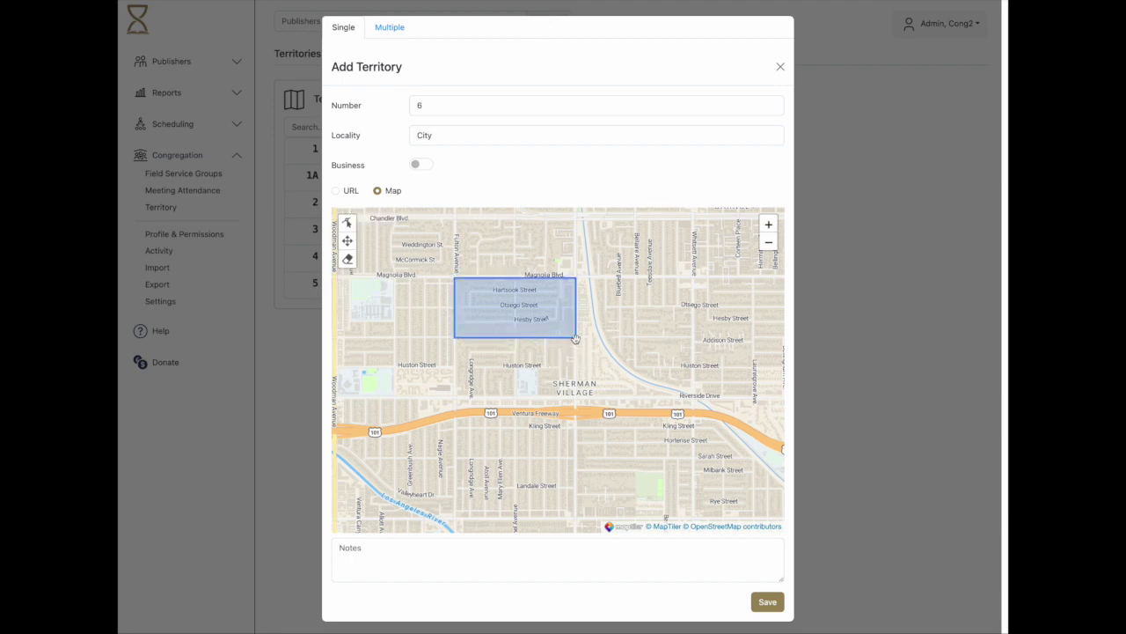
click(763, 602)
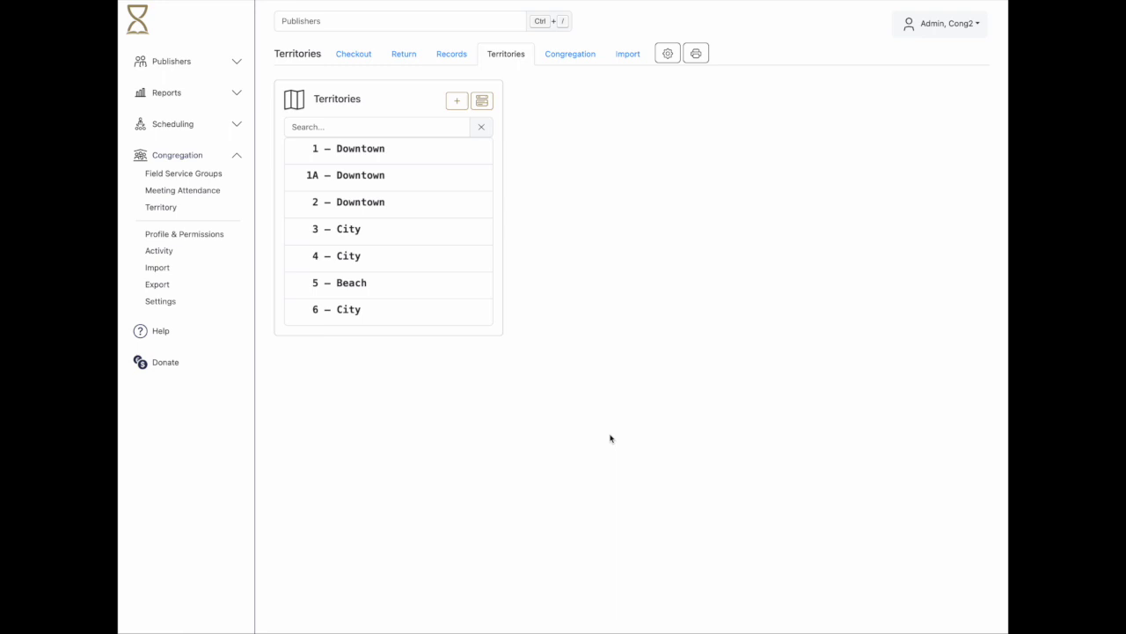
click(564, 63)
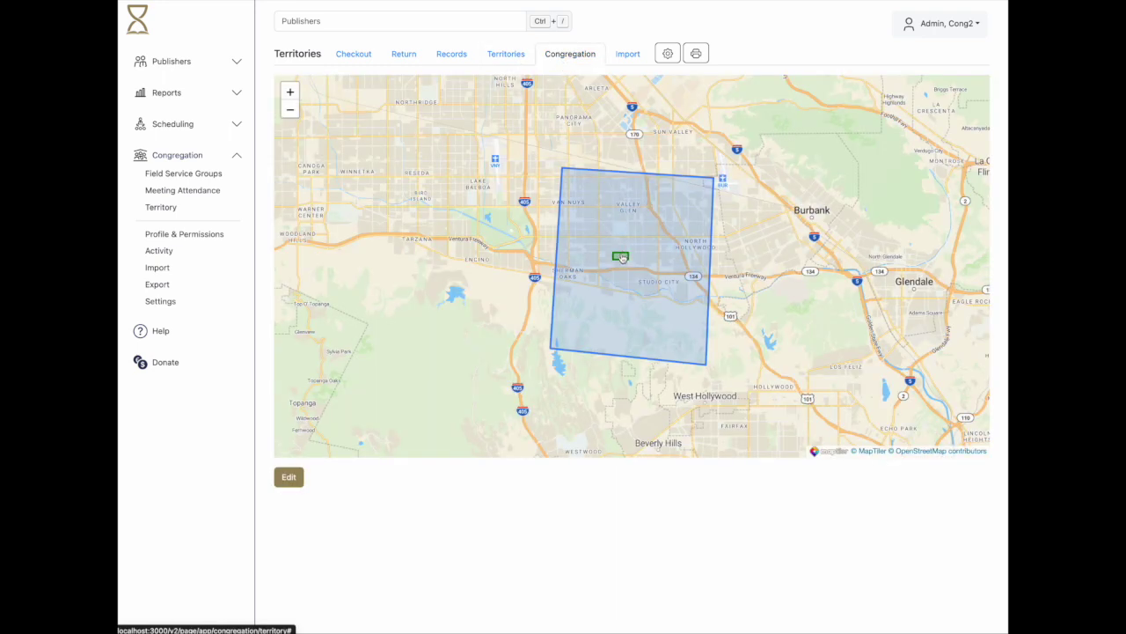
click(291, 91)
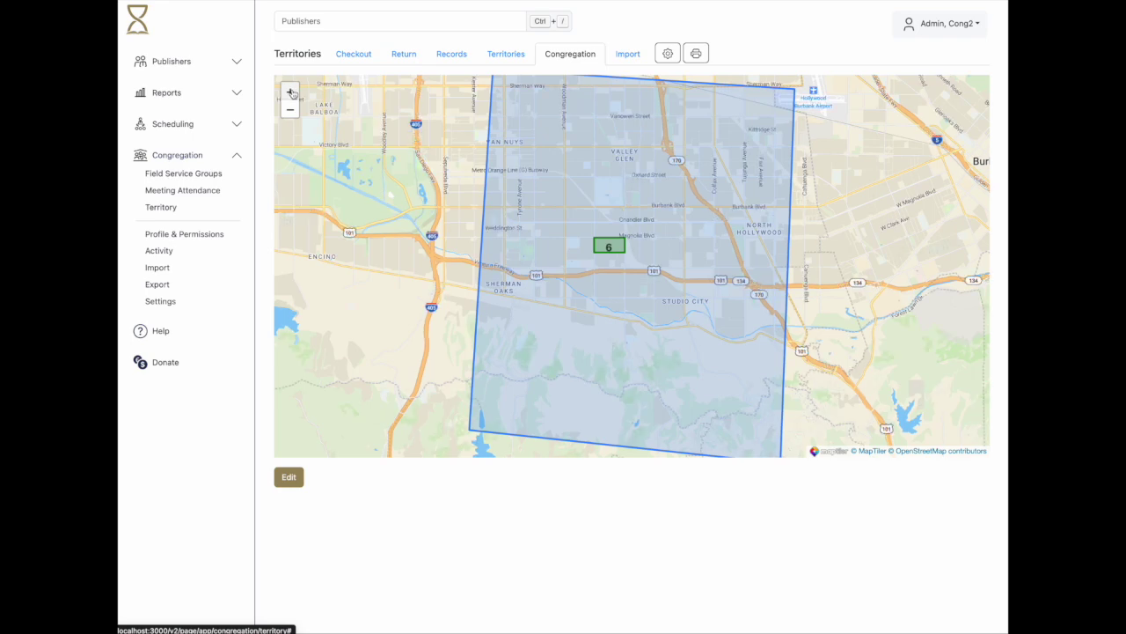
click(290, 91)
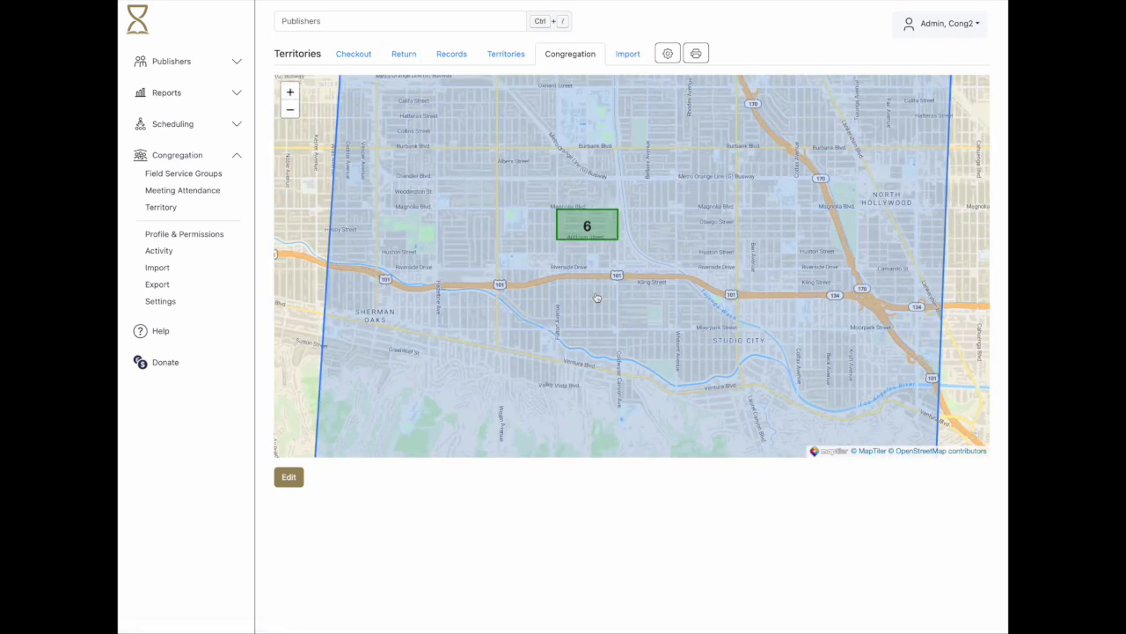
click(503, 58)
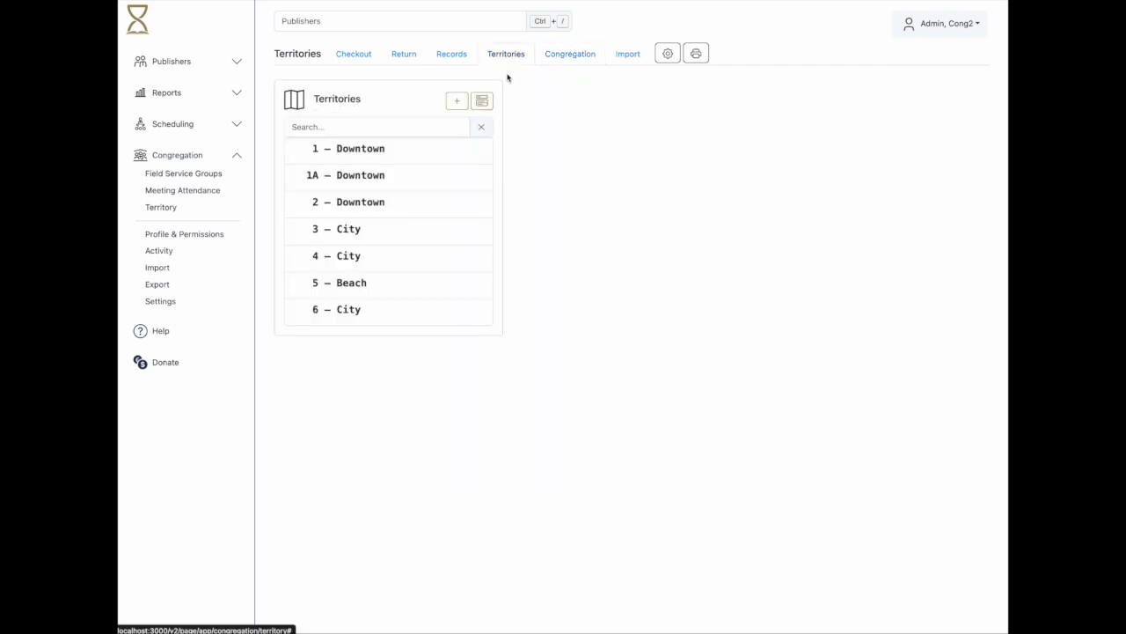
Step: Add an address to territory 6 with its marker on Hesby Street
click(414, 312)
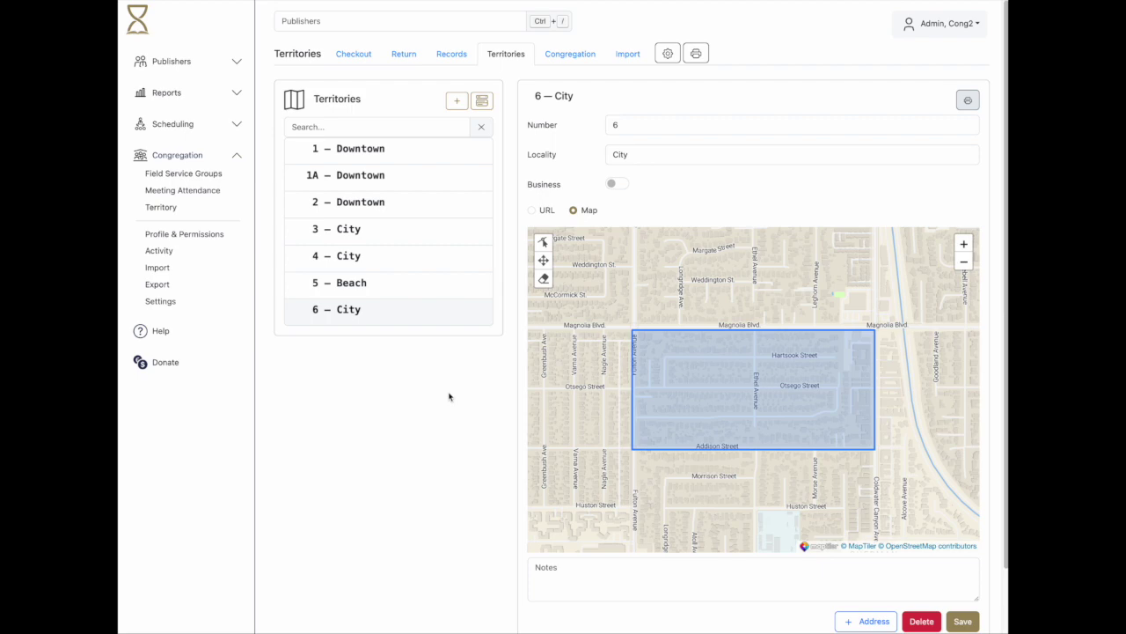
click(874, 622)
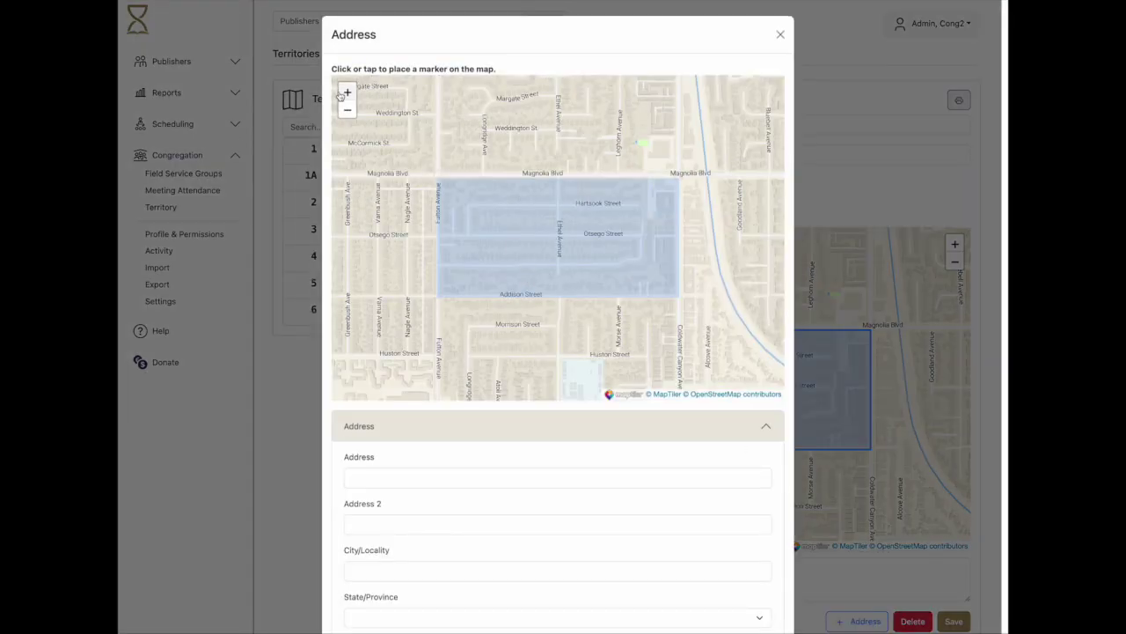
click(347, 94)
click(347, 93)
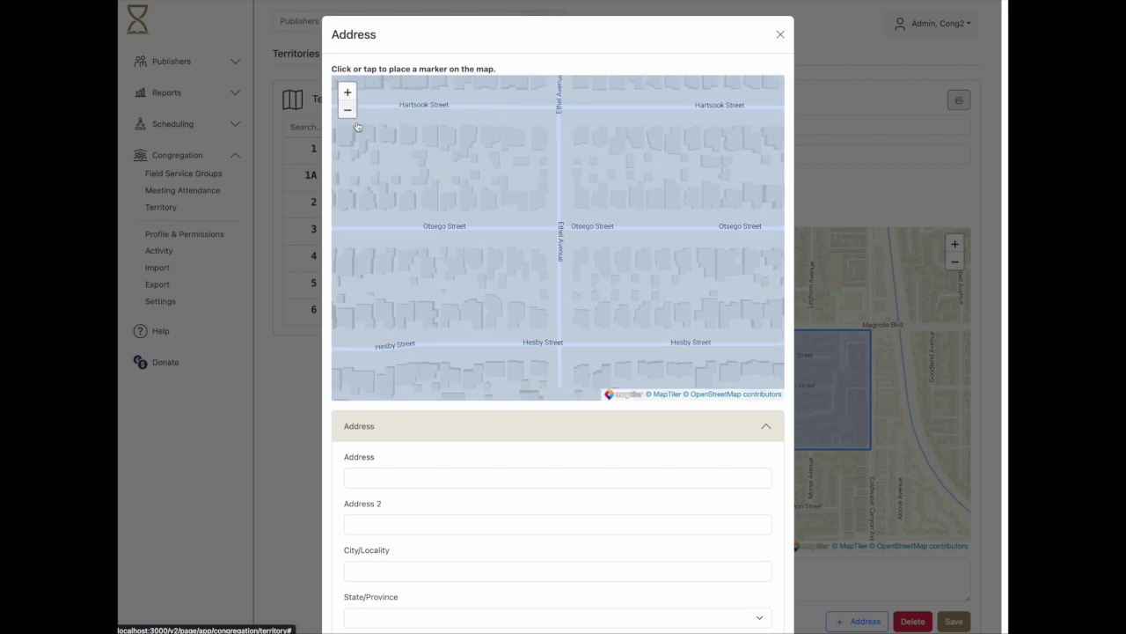
click(539, 318)
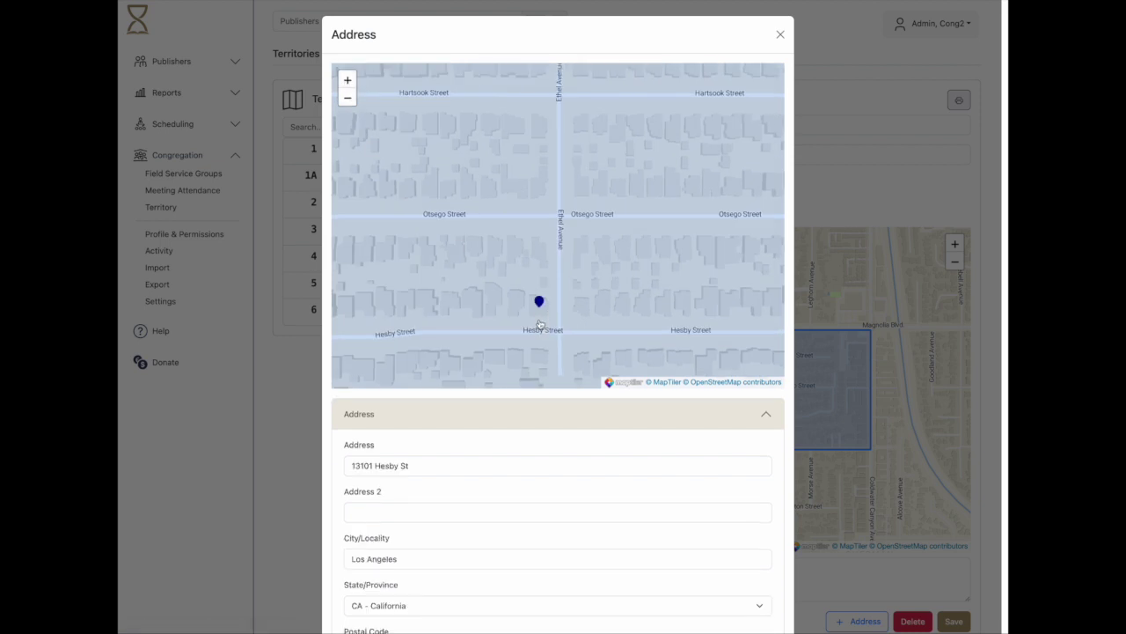
Step: Mark the address Do Not Call, dated June 24, 2023, with no language, and save
scroll(494, 307, down, 1)
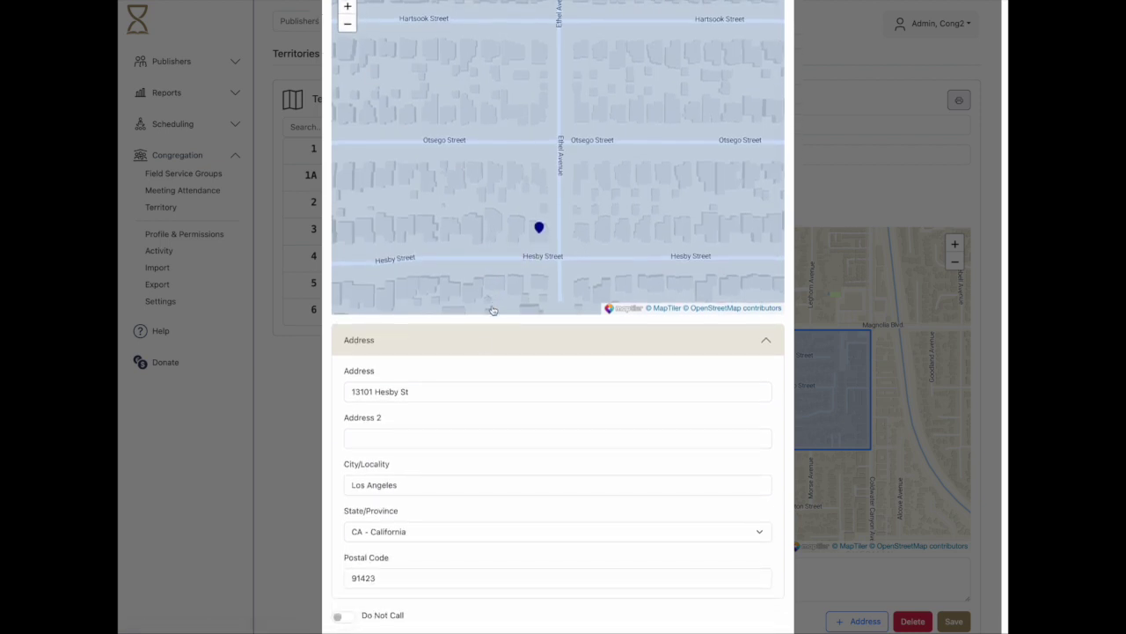
scroll(466, 391, down, 2)
scroll(466, 391, down, 2)
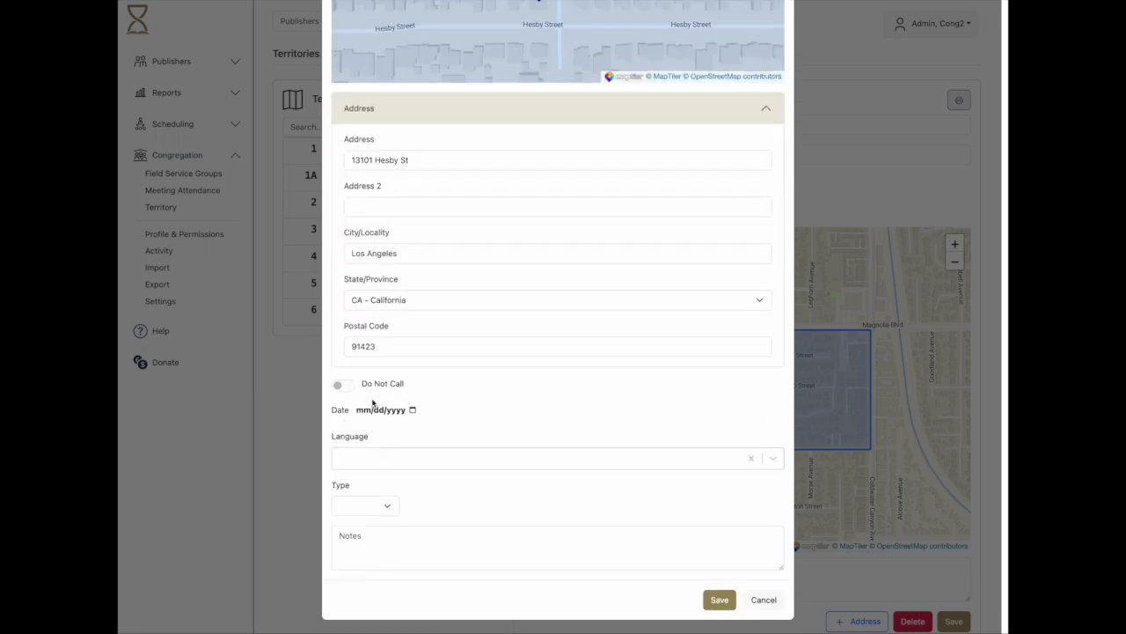
click(345, 386)
click(412, 410)
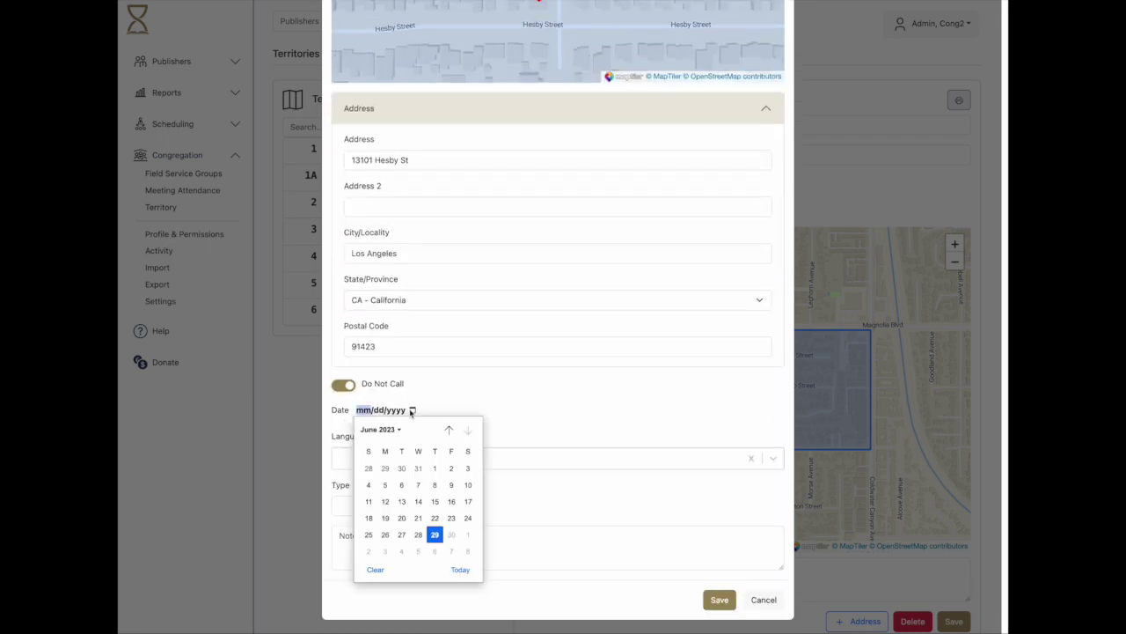
click(467, 518)
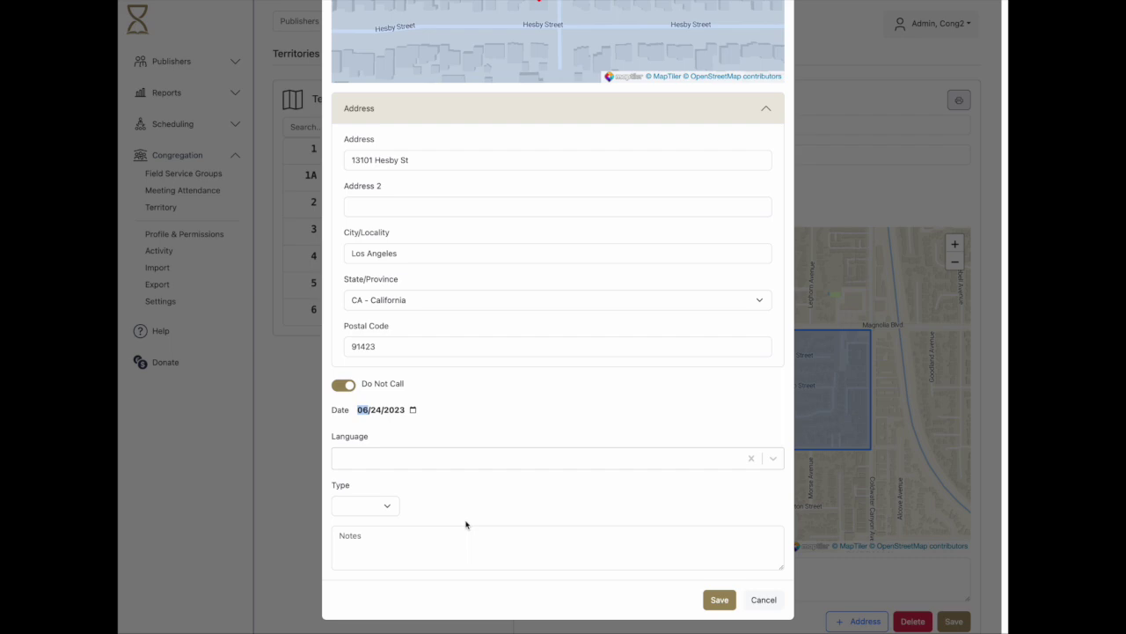
click(458, 464)
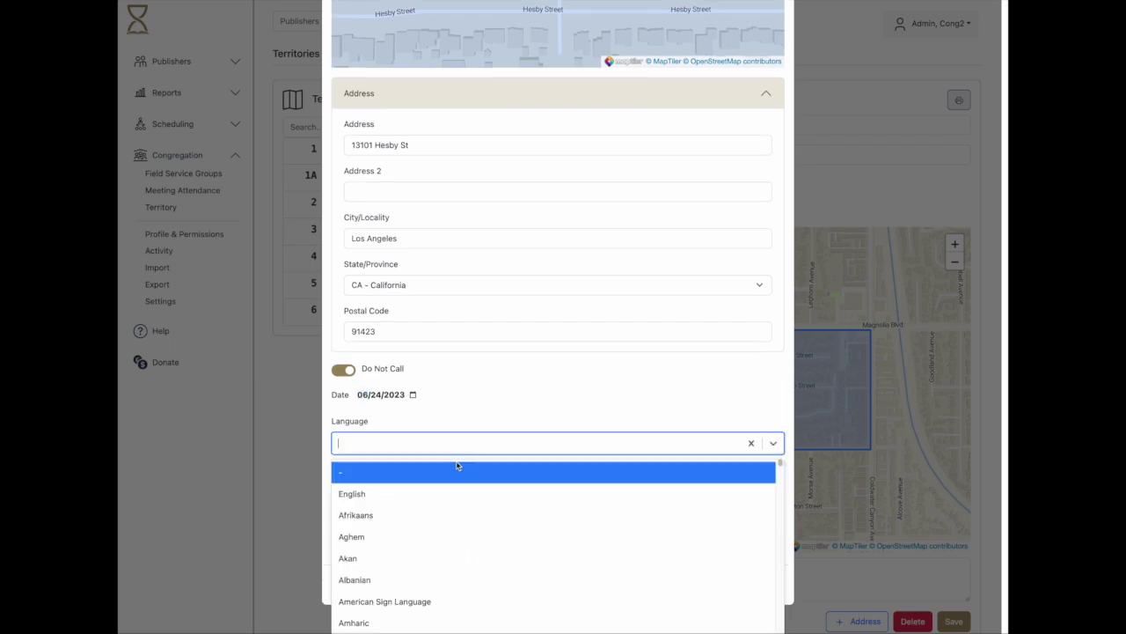
click(504, 417)
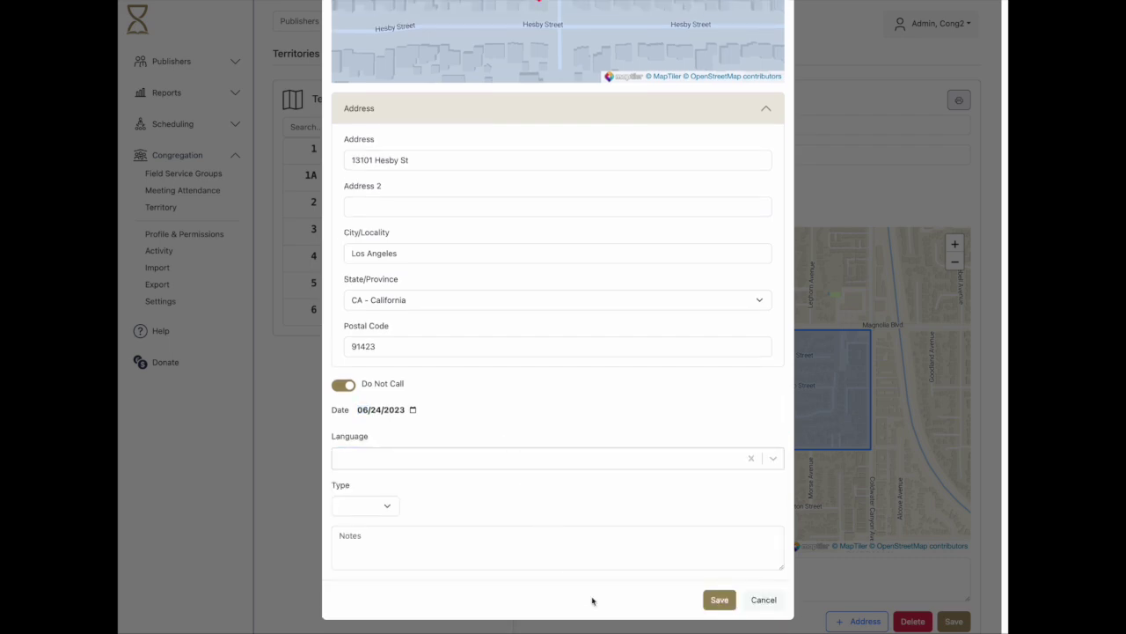
click(719, 600)
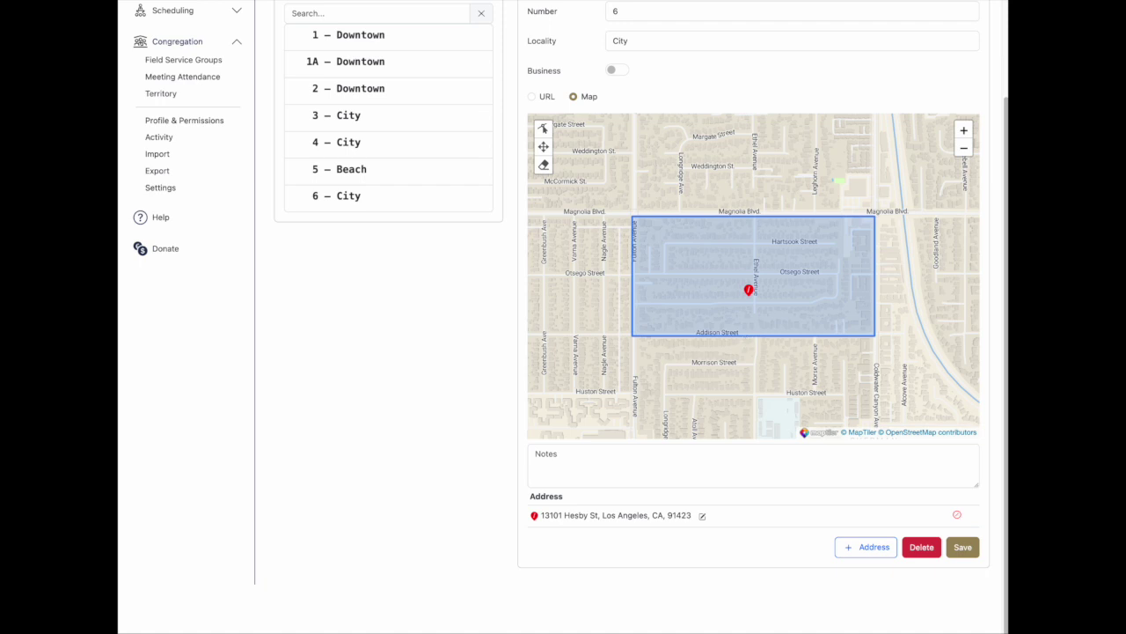
scroll(500, 351, up, 3)
Step: Review the territory records, then show the territories available for checkout
click(453, 56)
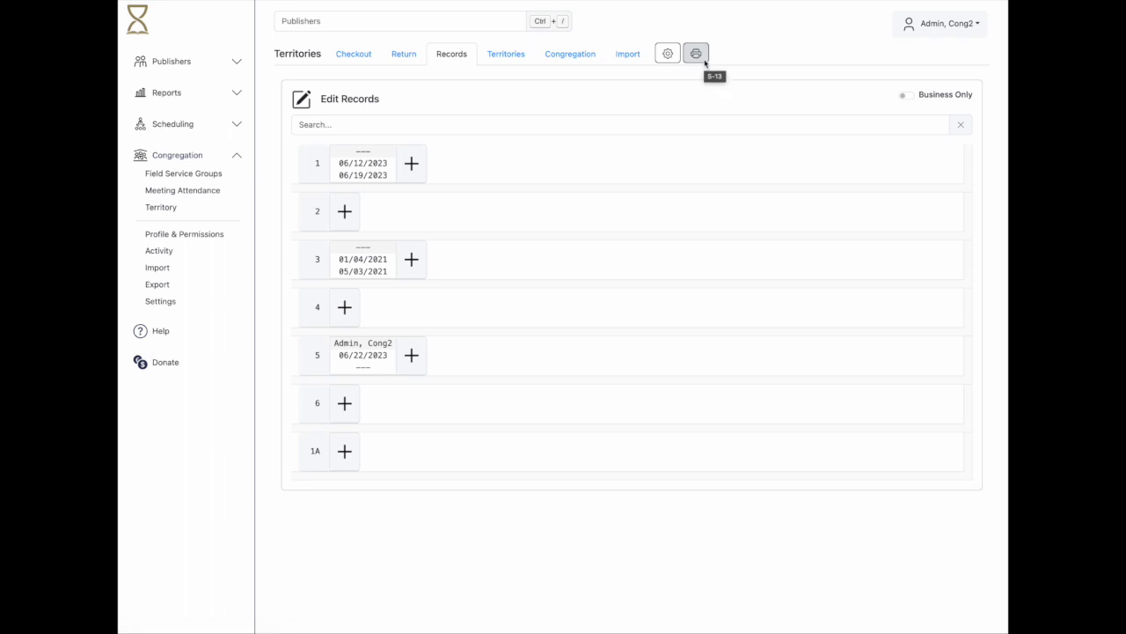
click(364, 61)
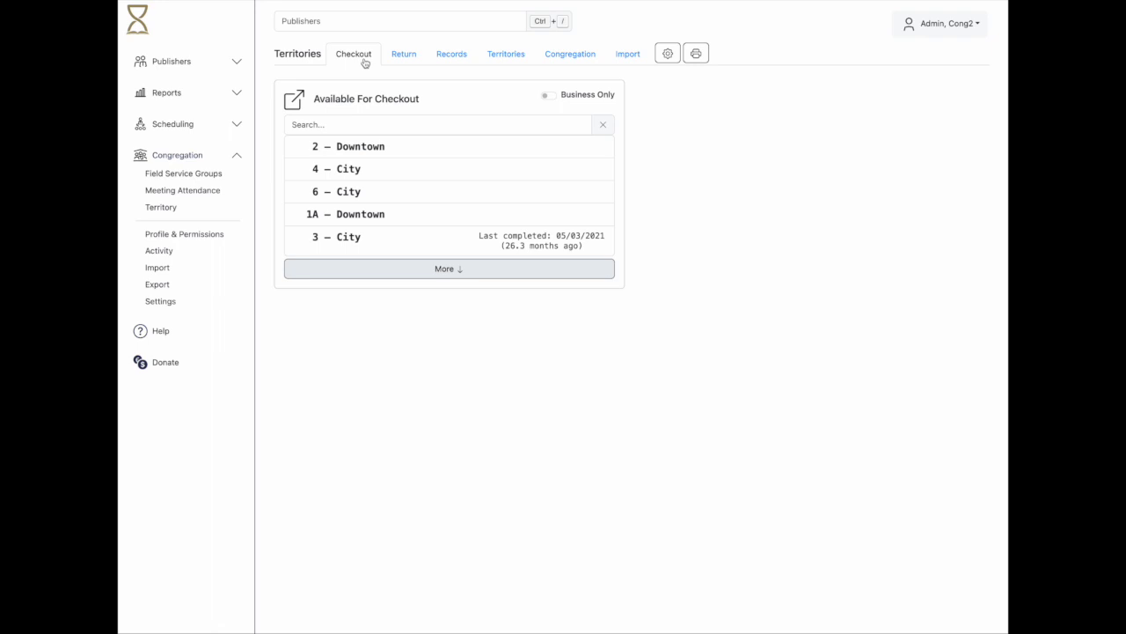
Step: In territory settings, keep MapTiler Streets and enable 'Allow publishers to request territories'
click(669, 55)
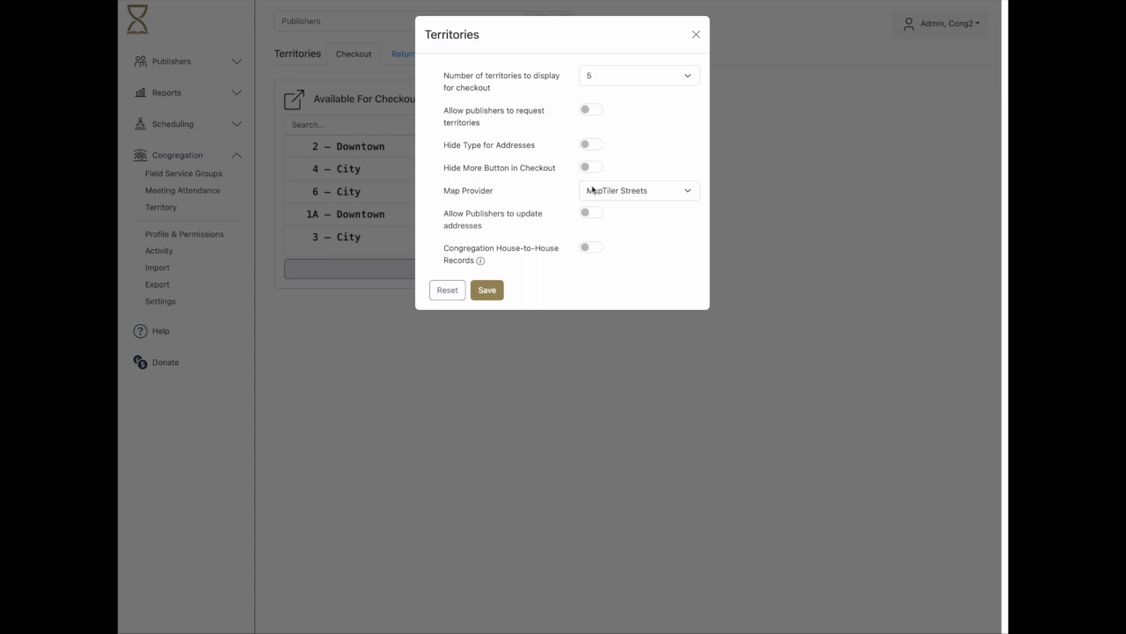
click(648, 195)
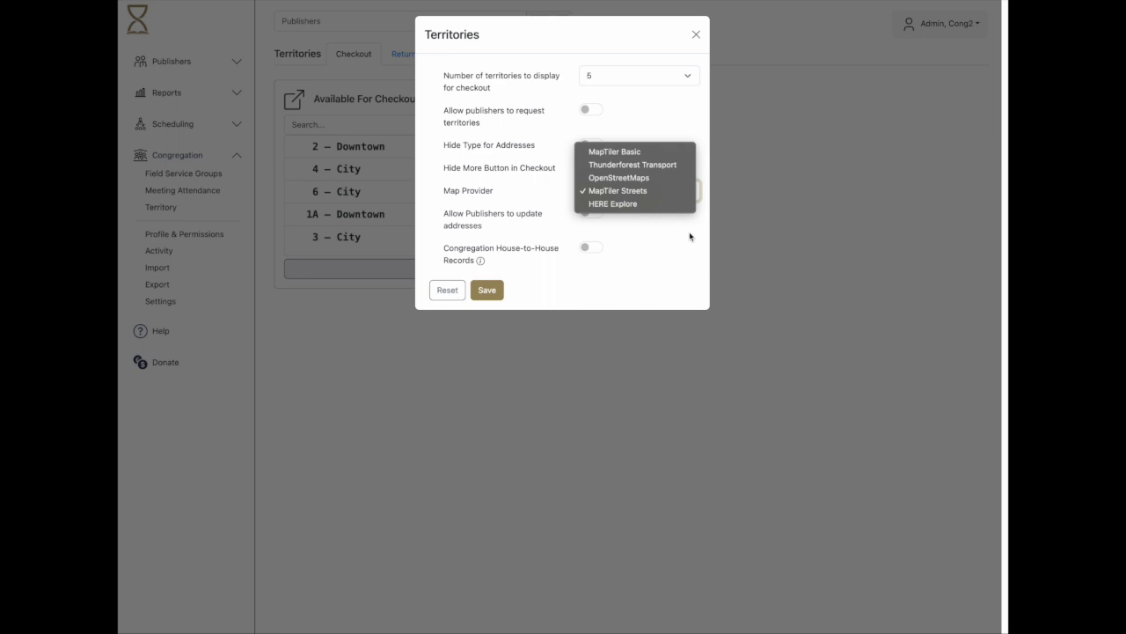
click(689, 236)
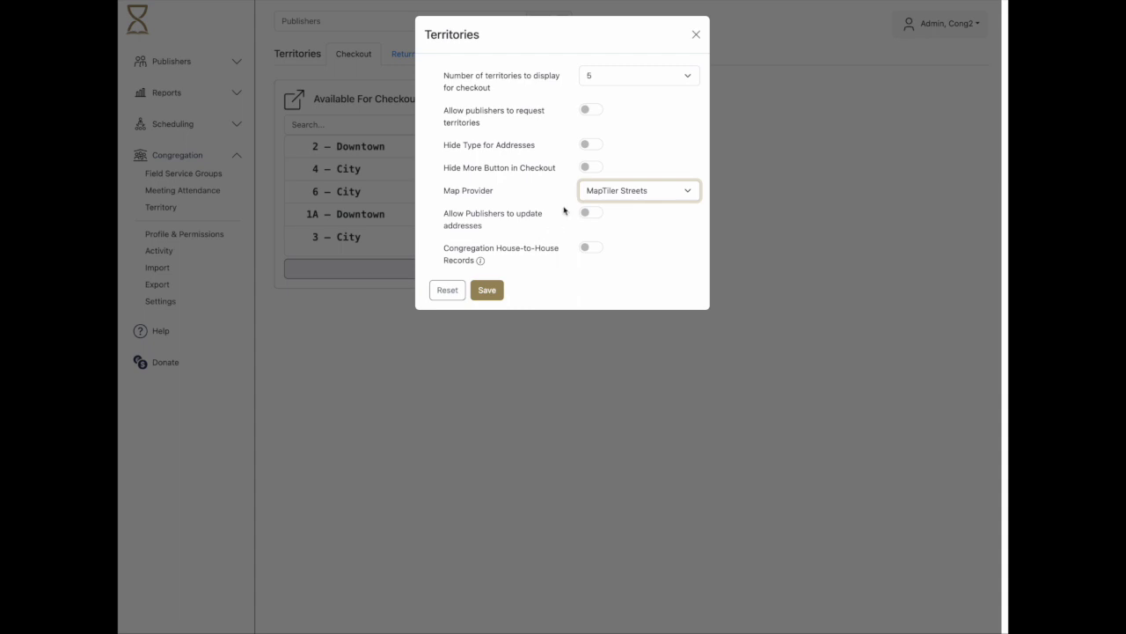
click(595, 114)
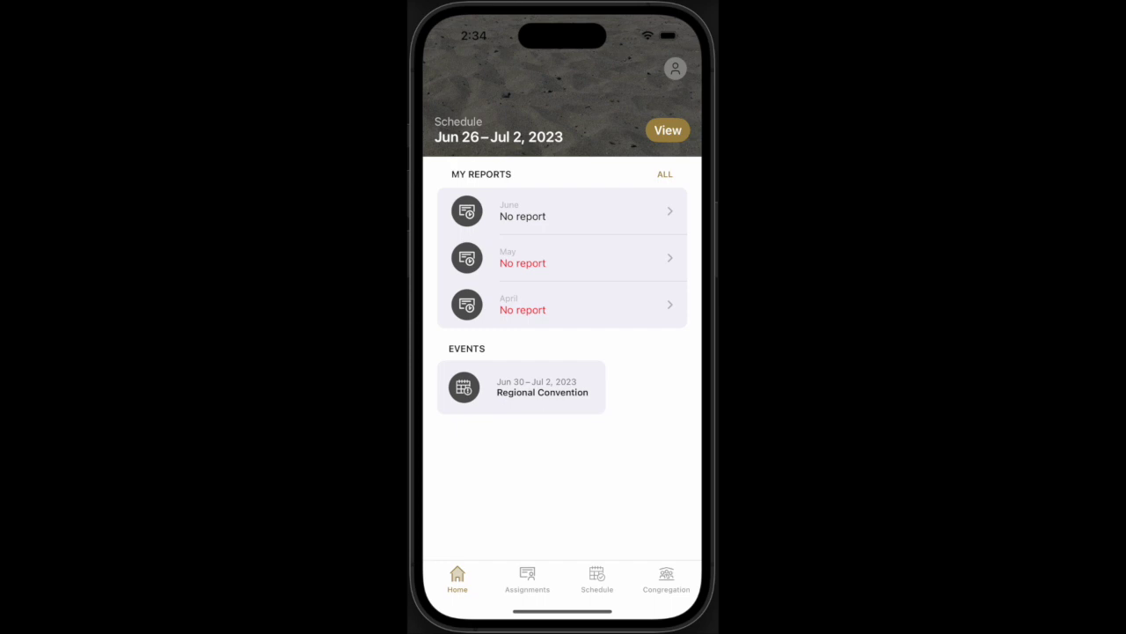
Step: From Congregation > Territories, send a request noting 'A flat territory please!'
click(668, 582)
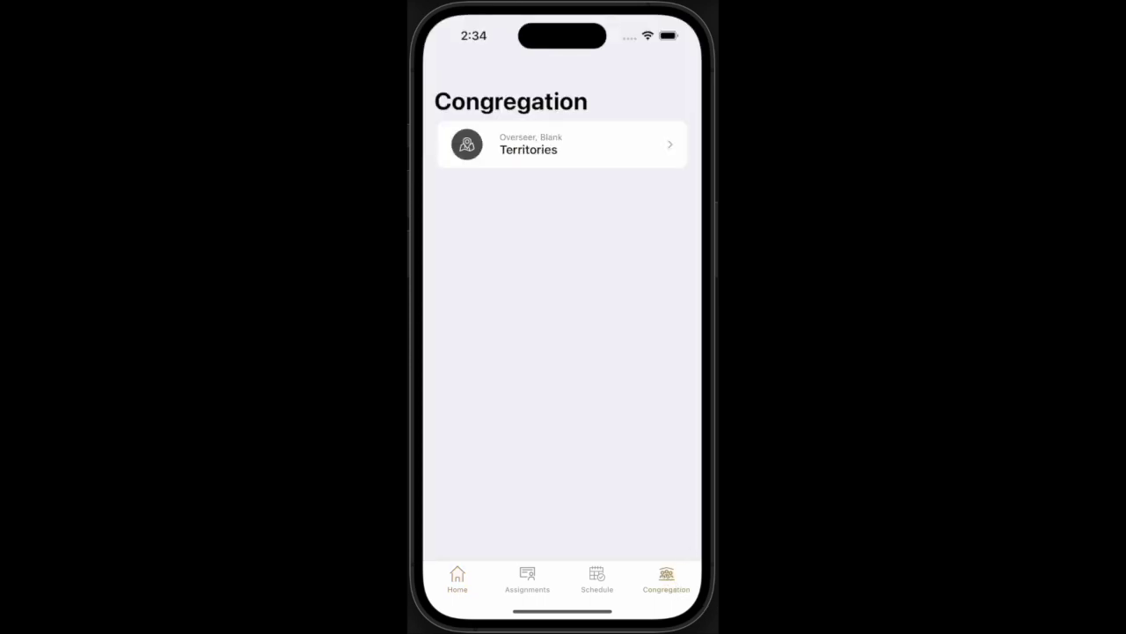
click(533, 155)
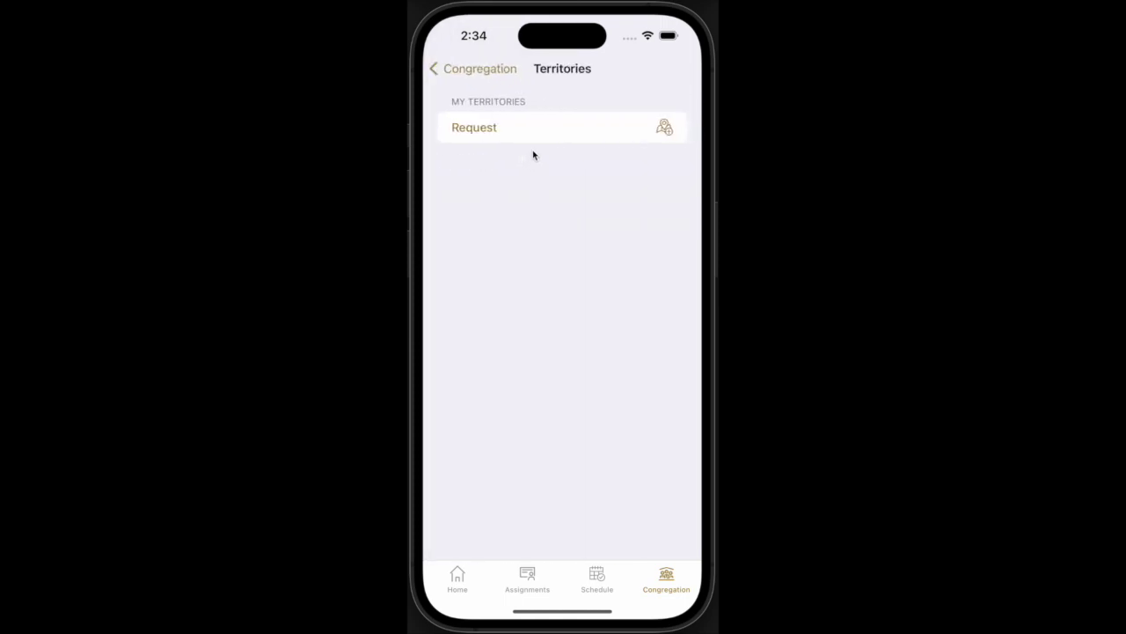
click(496, 132)
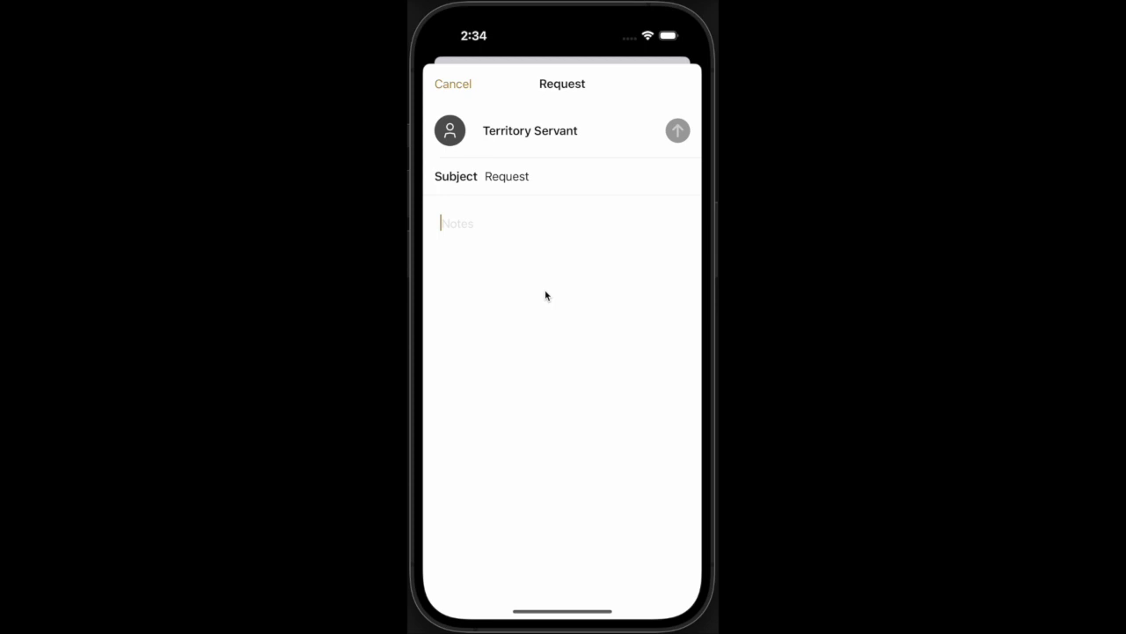
text(A flat territor)
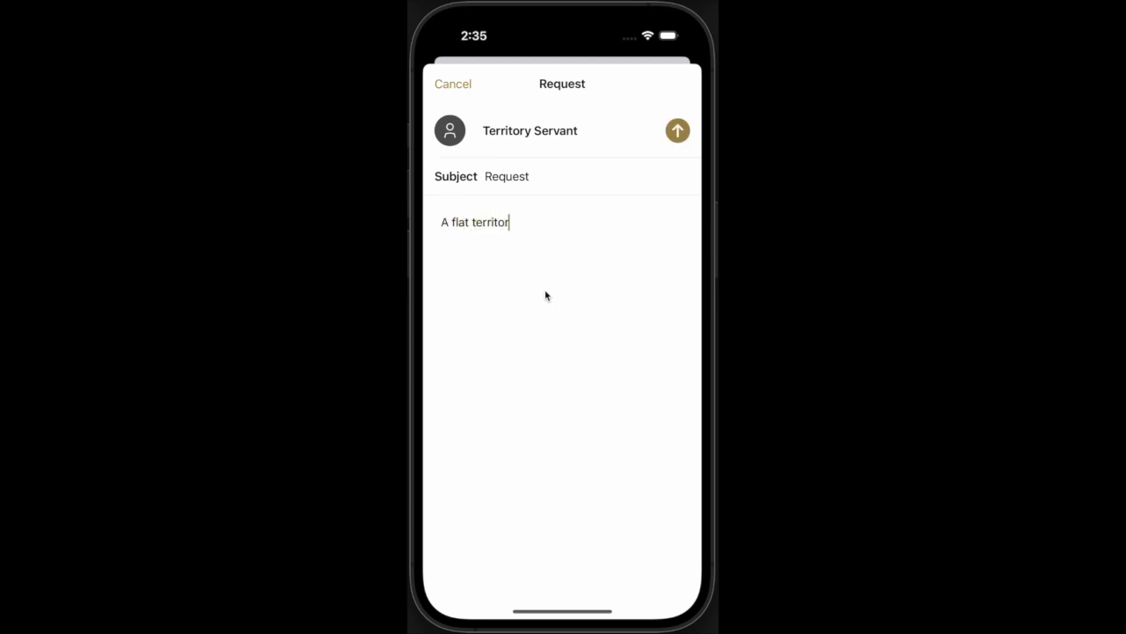
text(y please!)
click(689, 128)
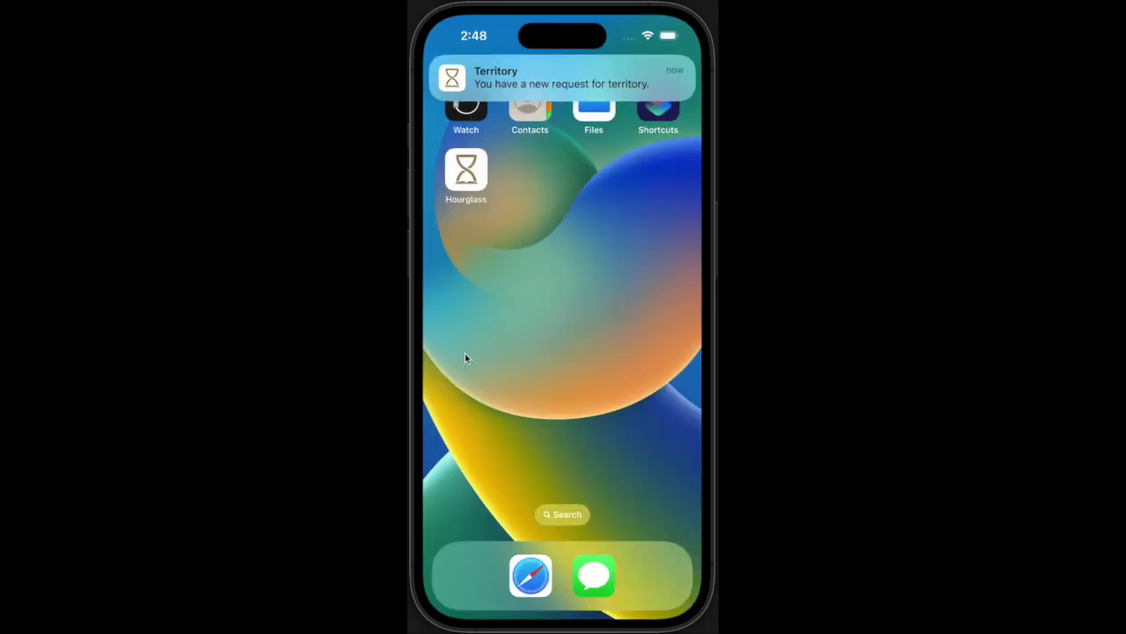
Step: From the request notification, check out 6 — City to the requesting publisher
click(536, 88)
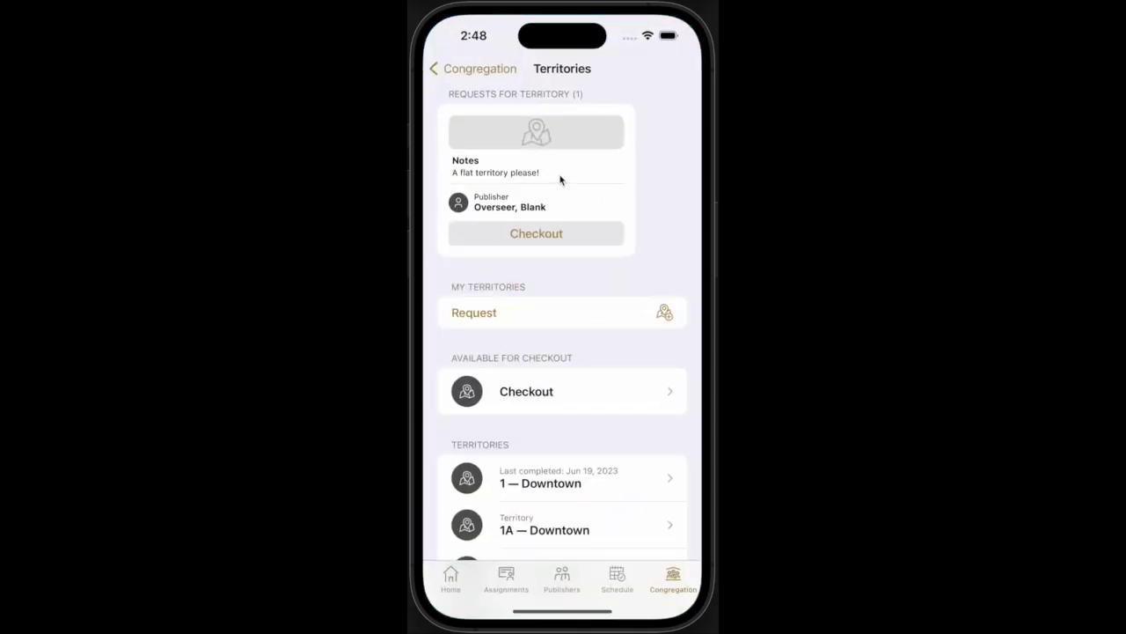
click(526, 234)
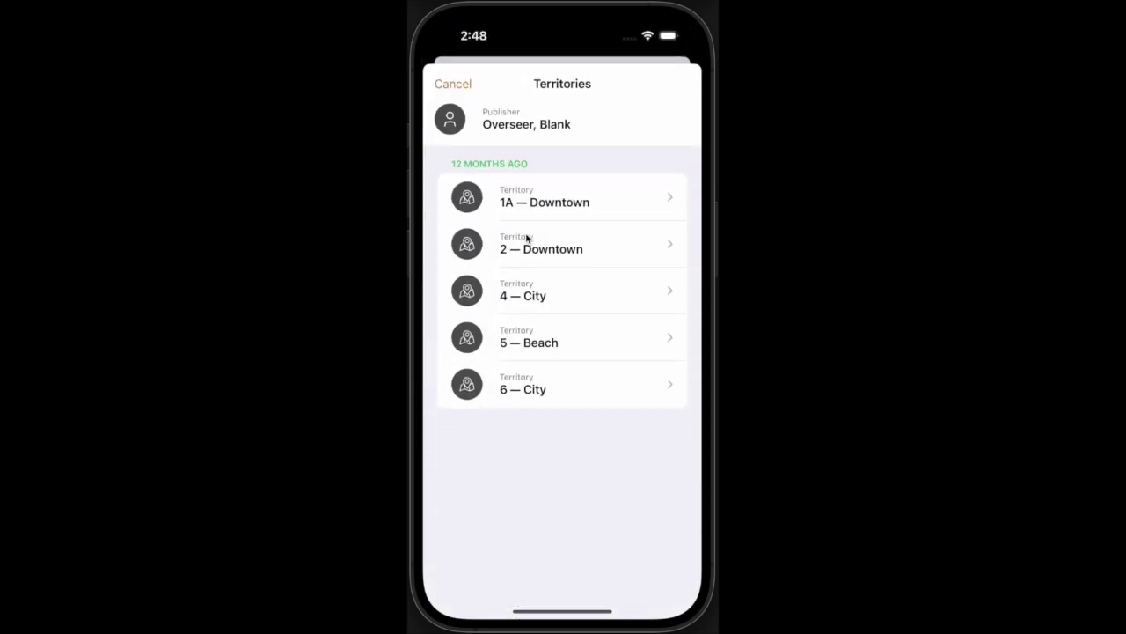
click(554, 387)
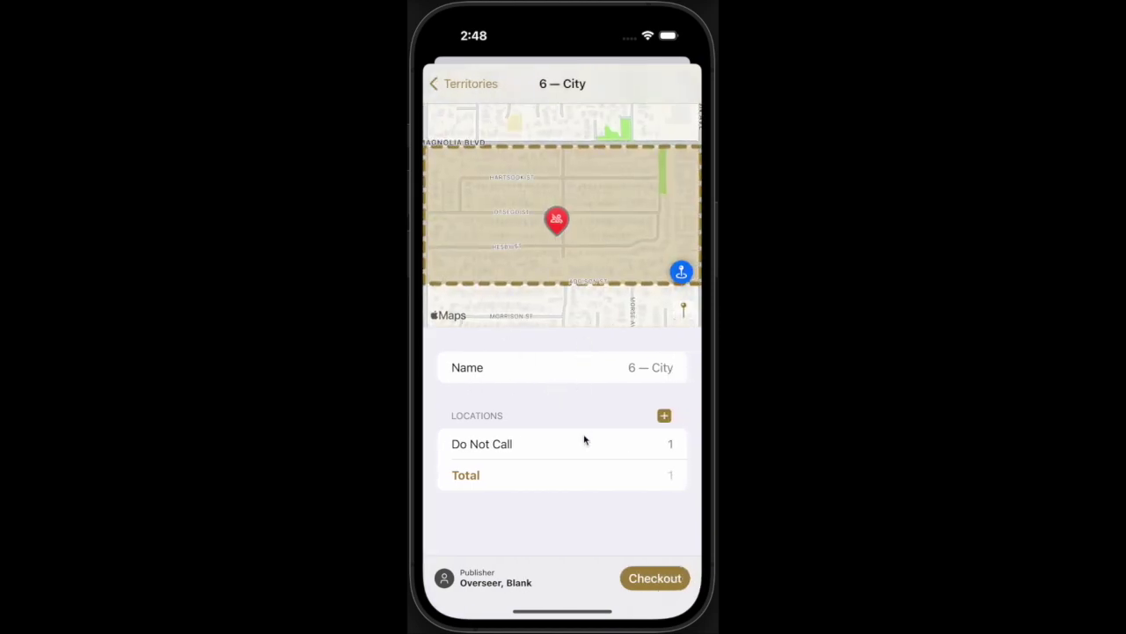
click(661, 584)
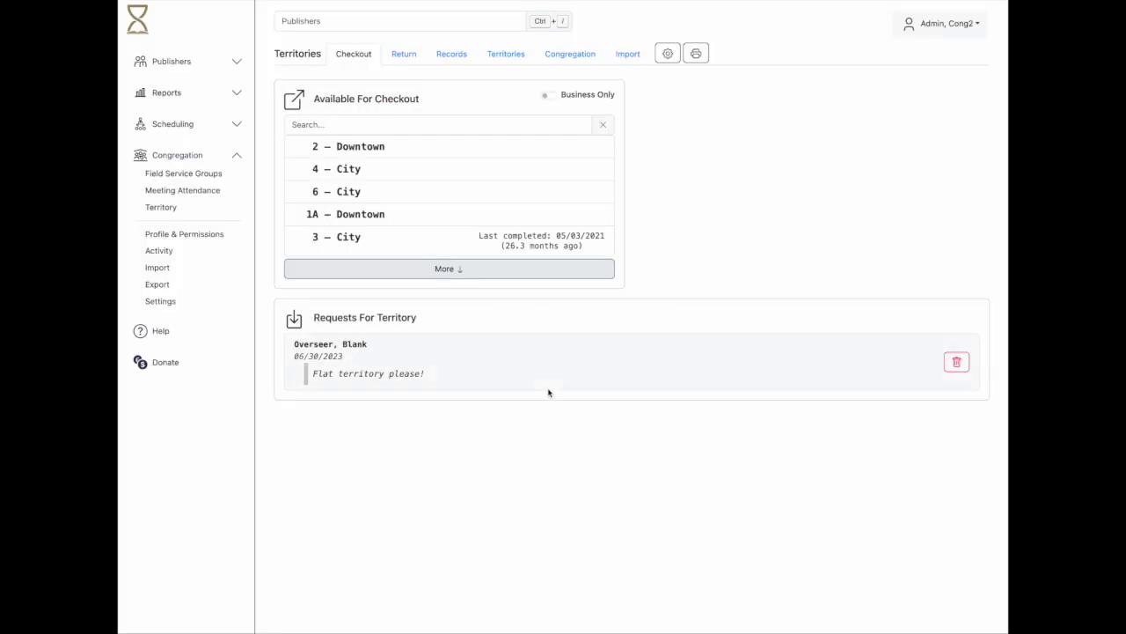
Step: Check out 2 — Downtown to the publisher from the Requests For Territory card
click(548, 382)
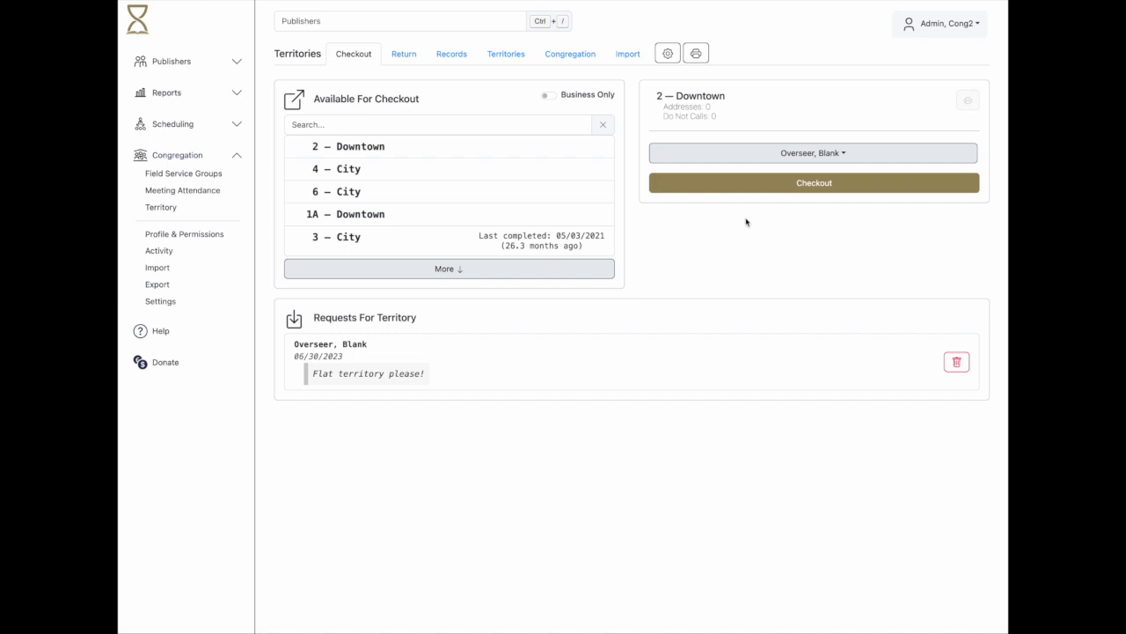
click(756, 183)
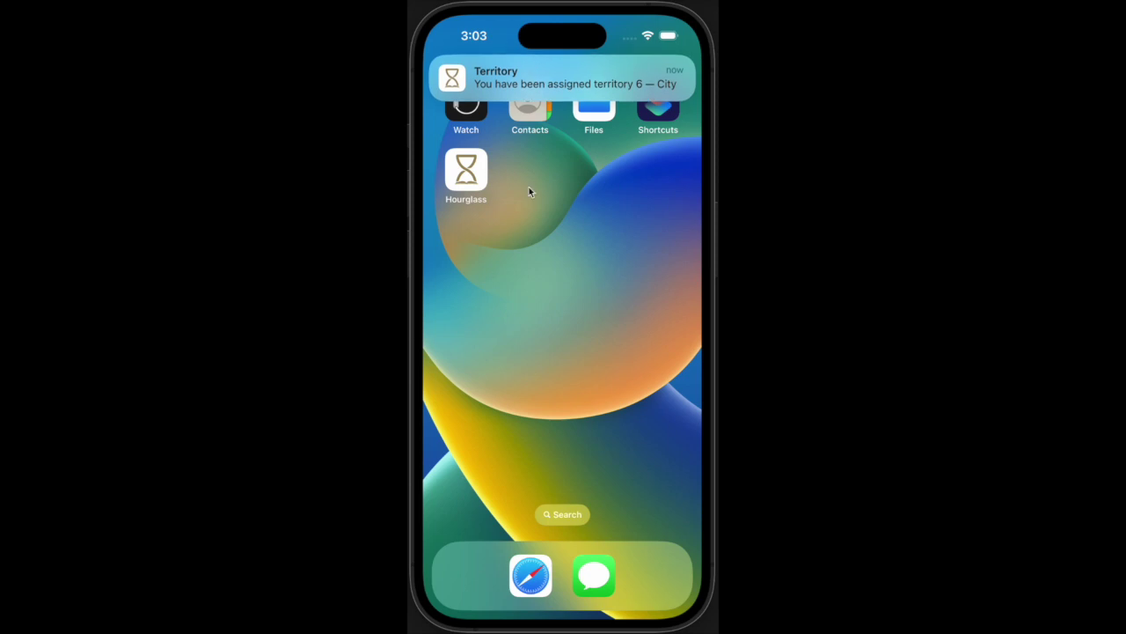
Step: Open 6 — City from the assignment notification and show its options, including Return
click(558, 83)
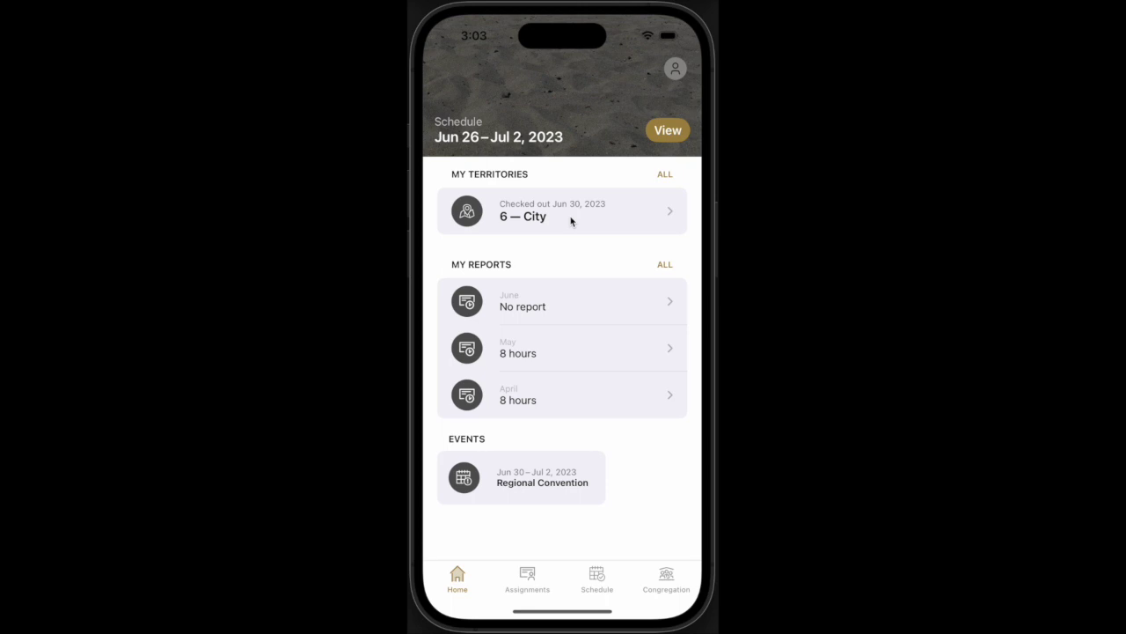
click(570, 221)
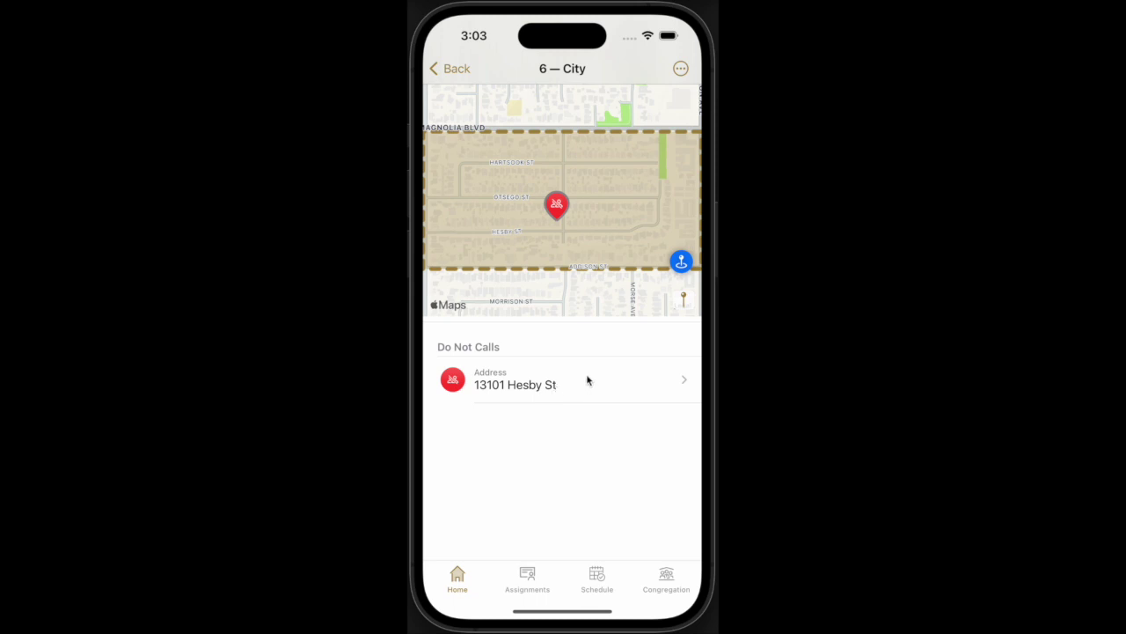
click(681, 70)
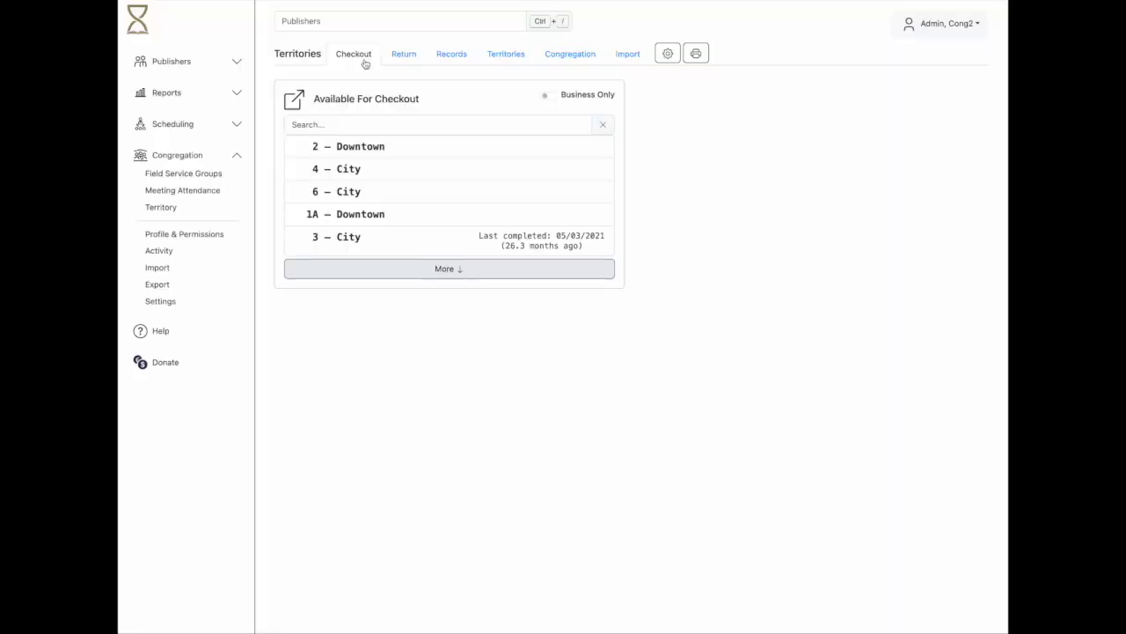